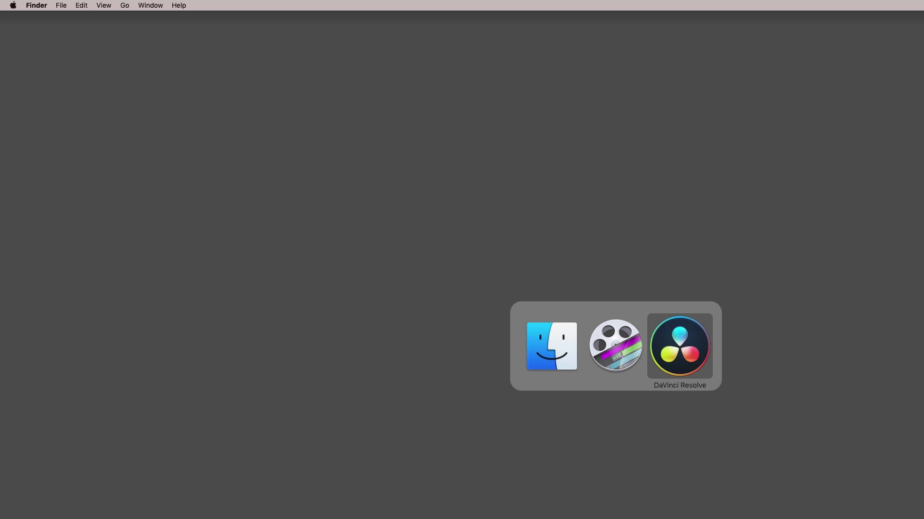
- Switch to DaVinci Resolve and place a Text+ title above the clips on the timeline, moving the playhead onto it
key("super+Tab")
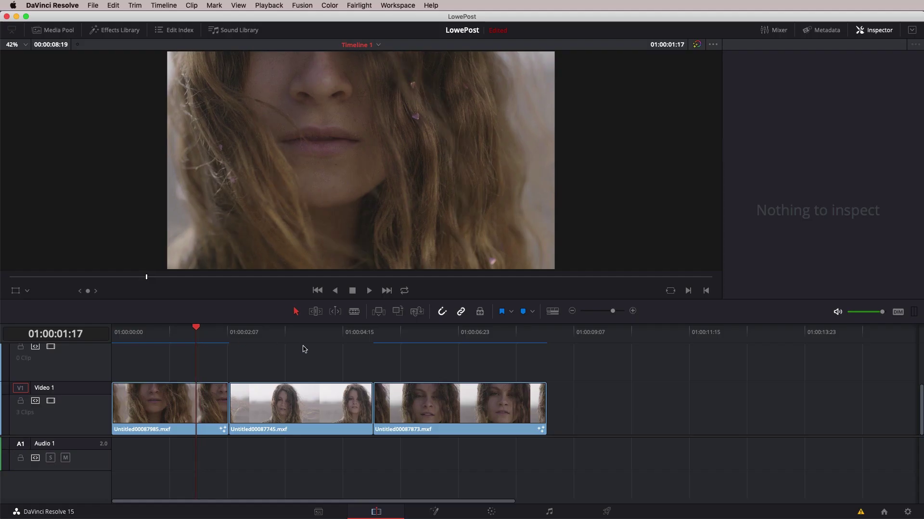
left_click(110, 32)
left_click_drag(104, 147, 551, 355)
left_click(551, 355)
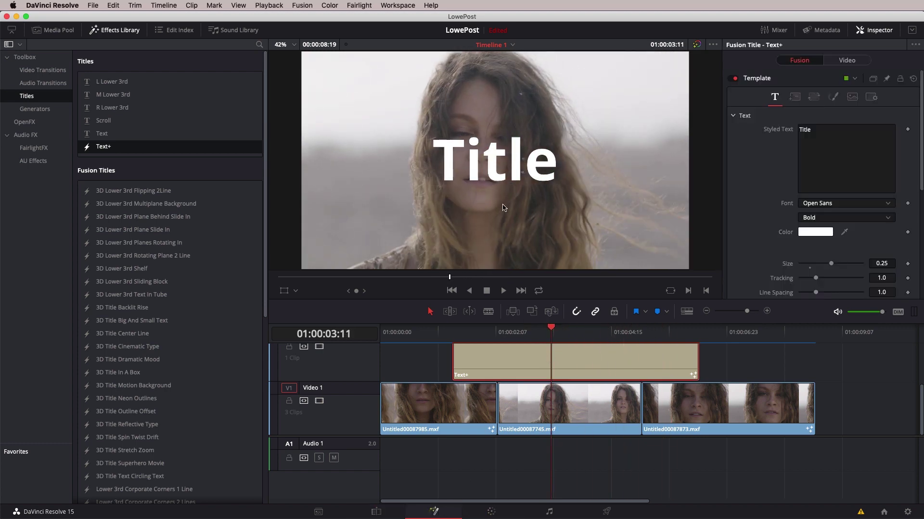
- Open the title in the Fusion page and reposition its Template and MediaOut1 nodes in the node graph
key("shift+5")
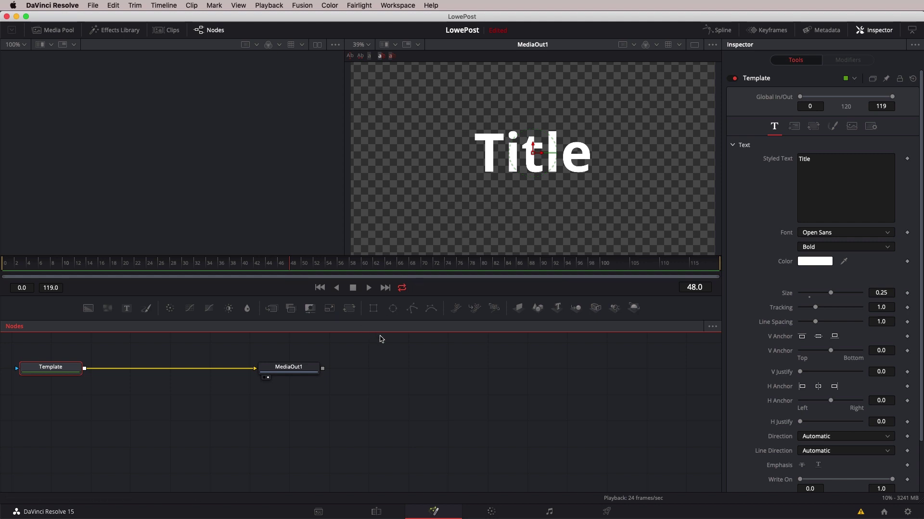
left_click_drag(381, 339, 19, 400)
left_click_drag(57, 374, 219, 390)
left_click(212, 385)
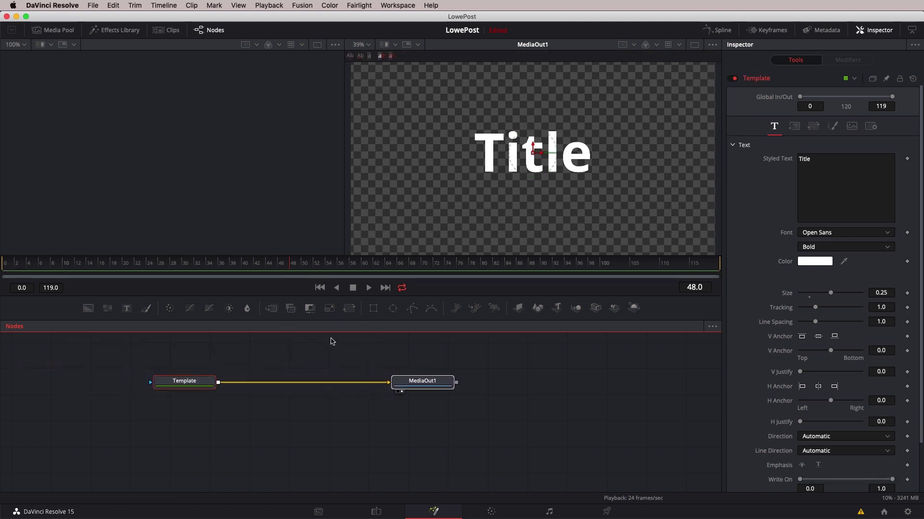
left_click(333, 363)
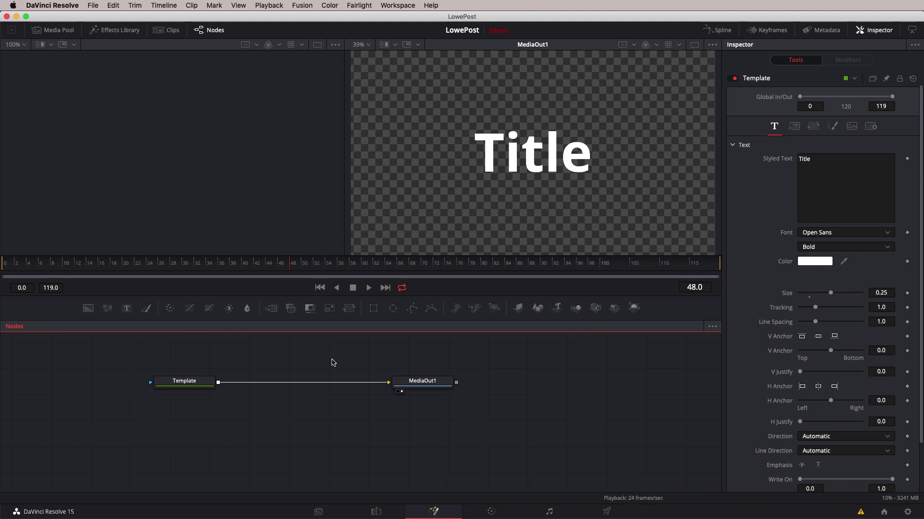
- Delete the Template node and move MediaOut1 aside to make room for a new node chain
left_click_drag(313, 356, 149, 409)
key("Delete")
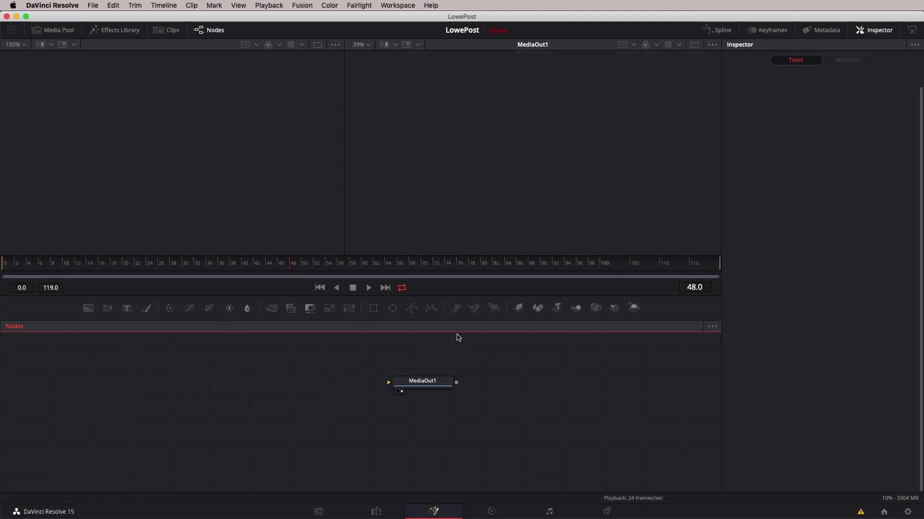
left_click_drag(429, 385, 599, 386)
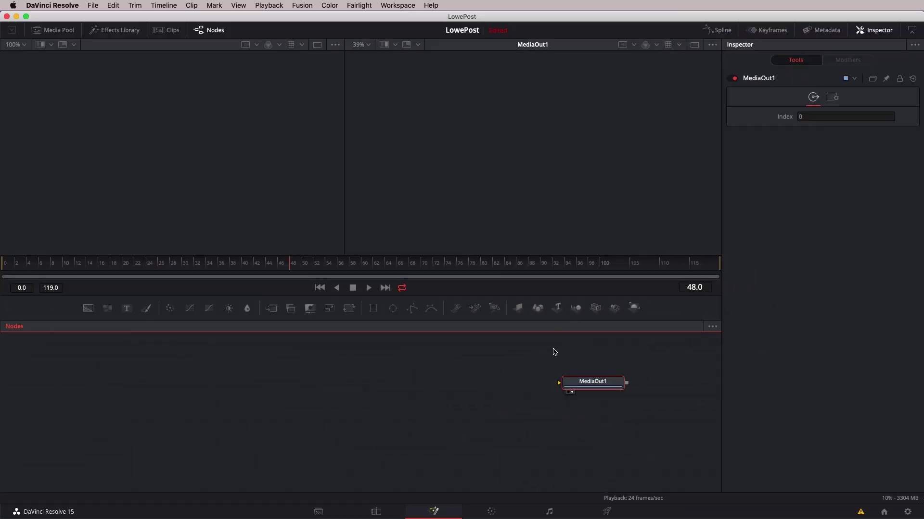
left_click(554, 352)
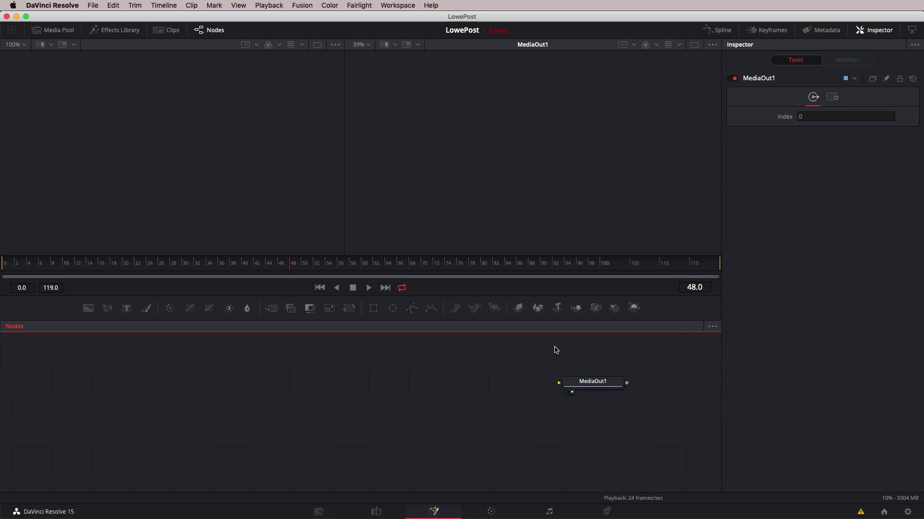
- Add a Text3D node and an ImagePlane3D node, and arrange them with the image plane above the text
left_click(556, 308)
left_click_drag(517, 366, 84, 418)
left_click(314, 399)
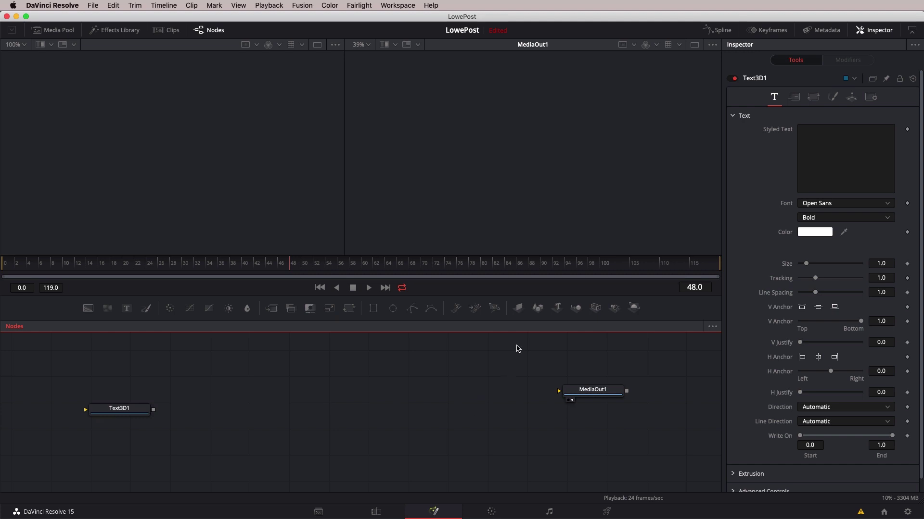
left_click(519, 308)
left_click_drag(308, 402, 182, 373)
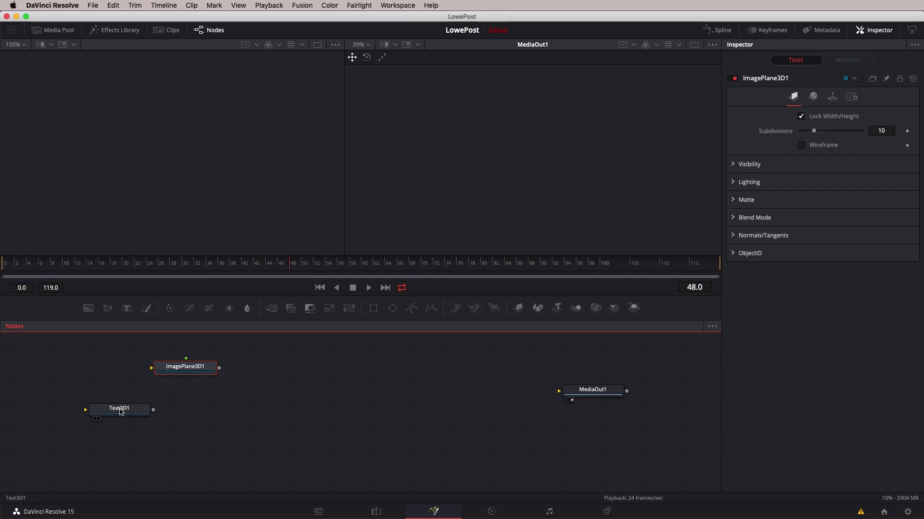
left_click_drag(125, 409, 191, 407)
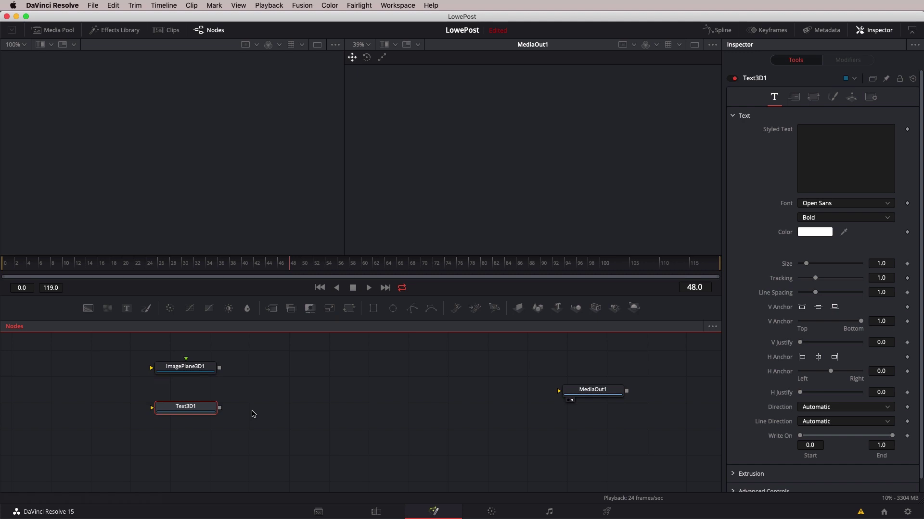
left_click(259, 392)
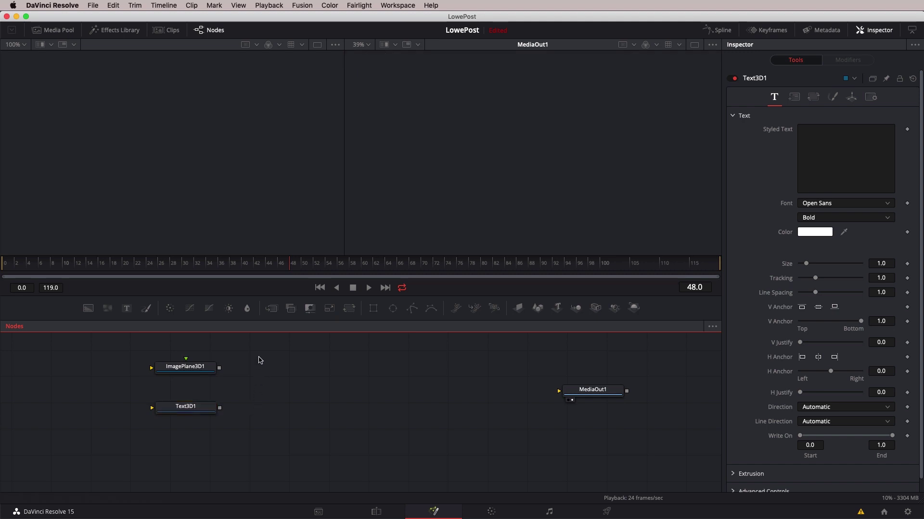
- Try to combine the Text3D1 and ImagePlane3D1 nodes with a regular 2D Merge node, and delete that node
left_click(270, 311)
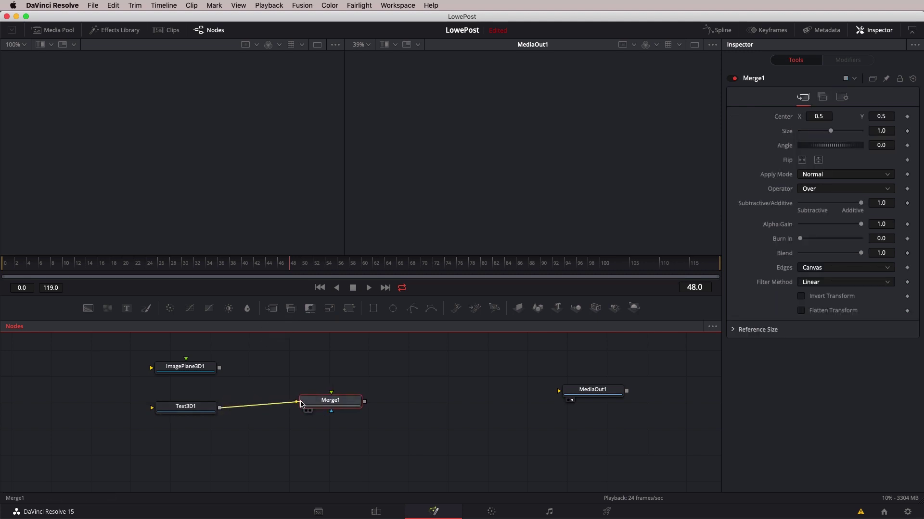
left_click_drag(220, 371, 325, 403)
key("Delete")
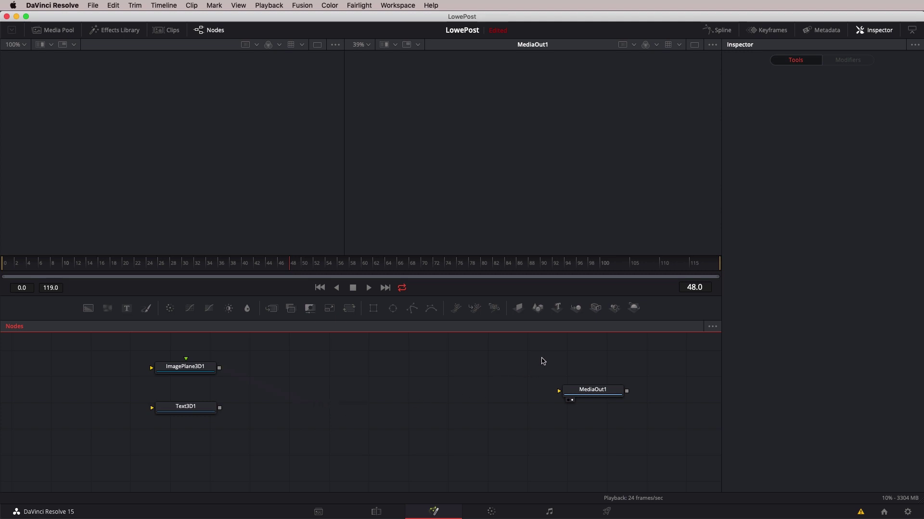
- Add a Merge3D node and connect the outputs of Text3D1 and ImagePlane3D1 to it
left_click(580, 312)
left_click_drag(352, 391, 359, 386)
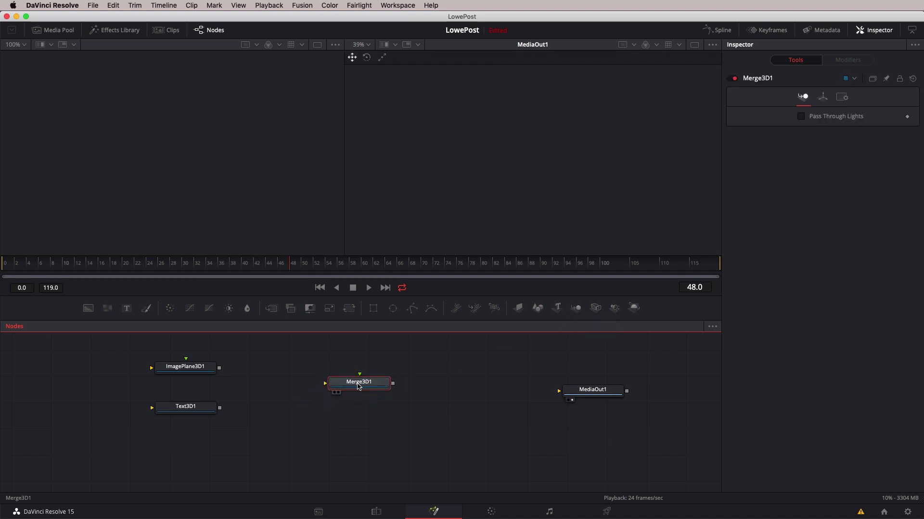
left_click_drag(220, 407, 328, 385)
left_click_drag(220, 368, 357, 413)
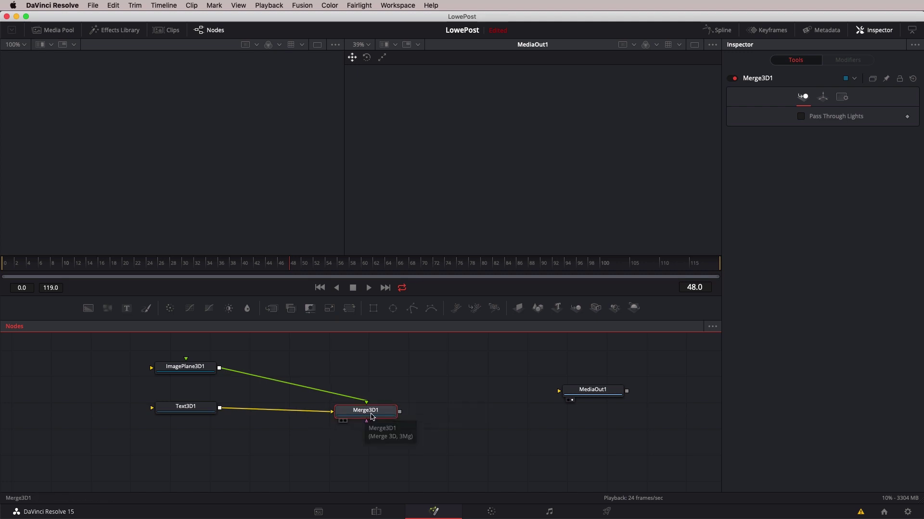
- Try to connect the Merge3D1 output directly to MediaOut1
left_click_drag(362, 415, 569, 393)
left_click_drag(408, 412, 522, 401)
left_click_drag(408, 412, 538, 400)
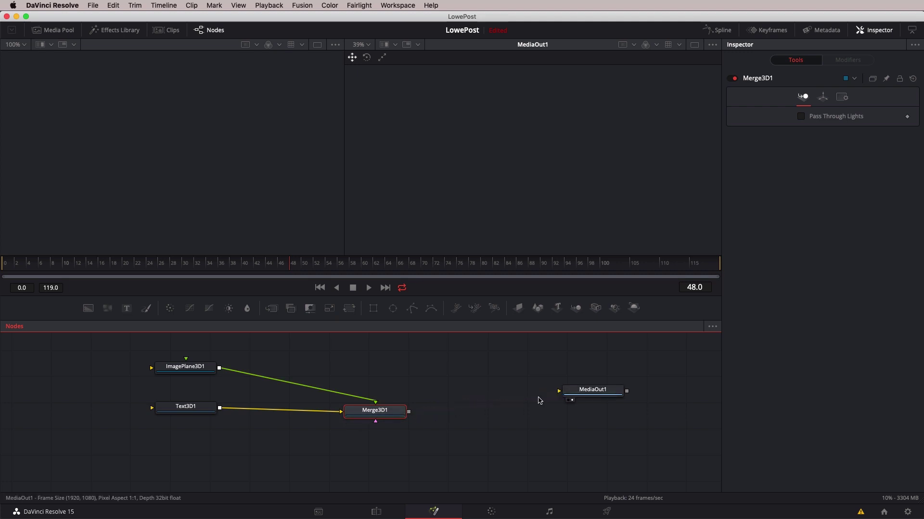
left_click_drag(408, 412, 553, 392)
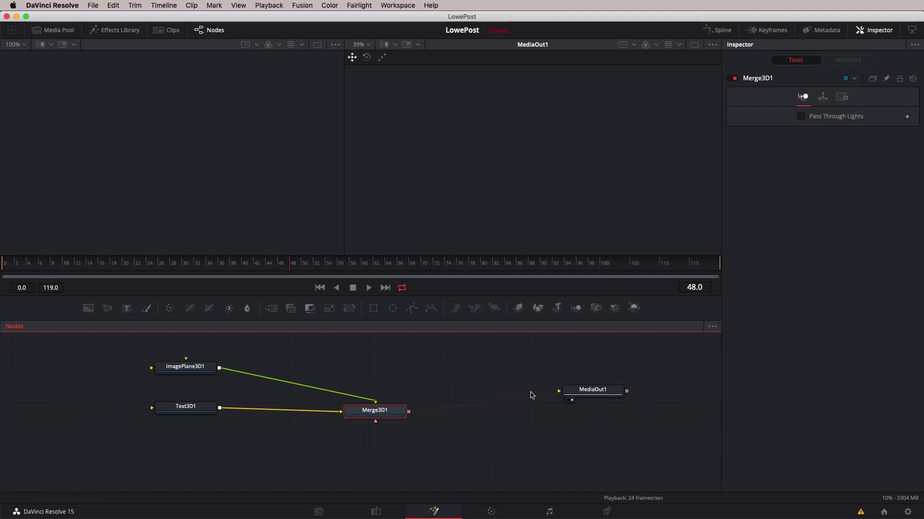
- Insert a Renderer3D node between Merge3D1 and MediaOut1, and spread the Text3D1 and ImagePlane3D1 nodes further apart
left_click(634, 308)
left_click_drag(459, 414, 580, 396)
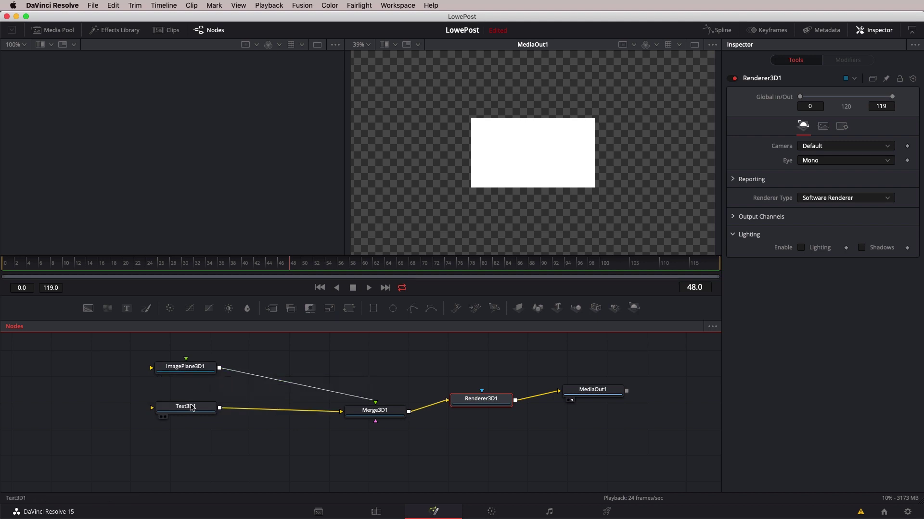
left_click_drag(185, 408, 179, 419)
left_click(186, 369)
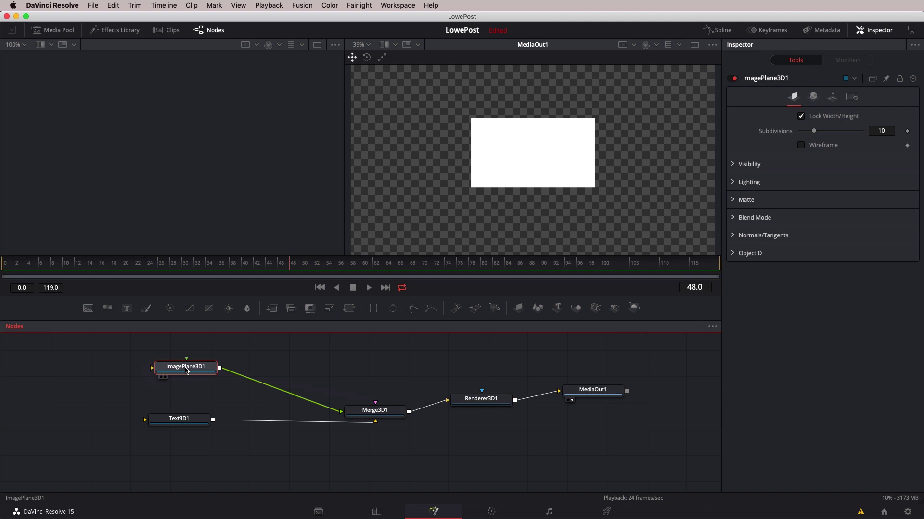
left_click_drag(185, 371, 177, 370)
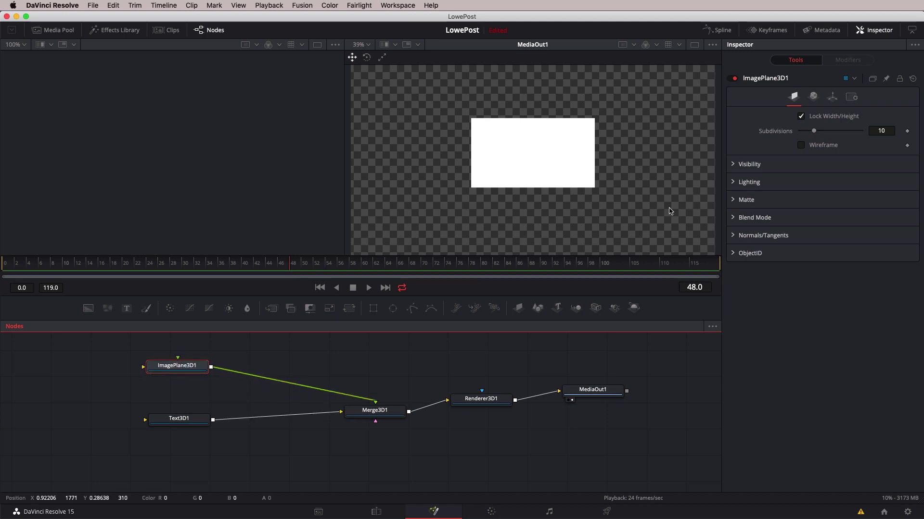
- Set the image plane's diffuse color to bright blue with hue 0.584 and saturation 1.0, and its opacity to 0.48
left_click(813, 97)
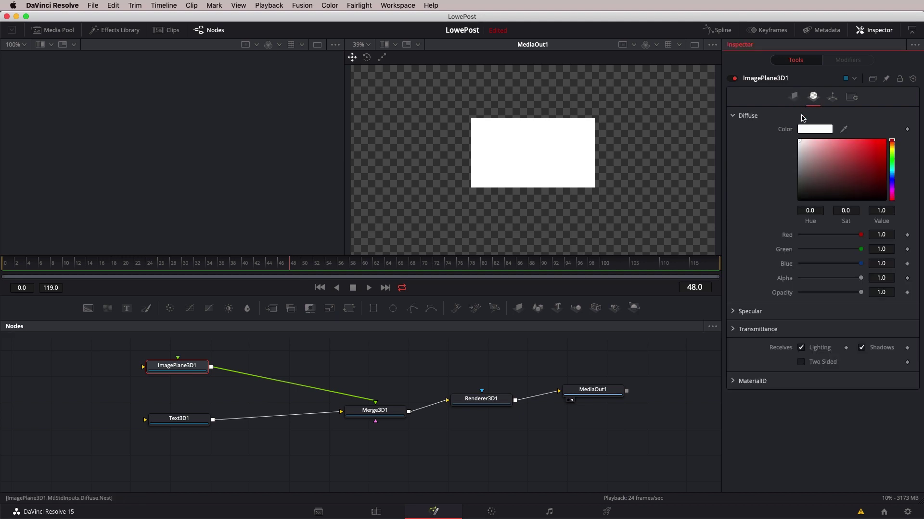
left_click_drag(890, 178, 892, 177)
left_click(884, 141)
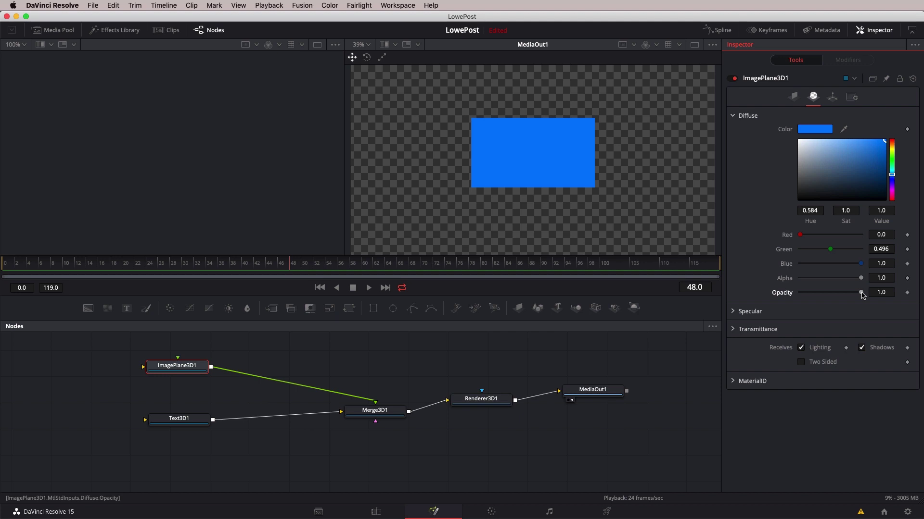
left_click_drag(861, 293, 830, 296)
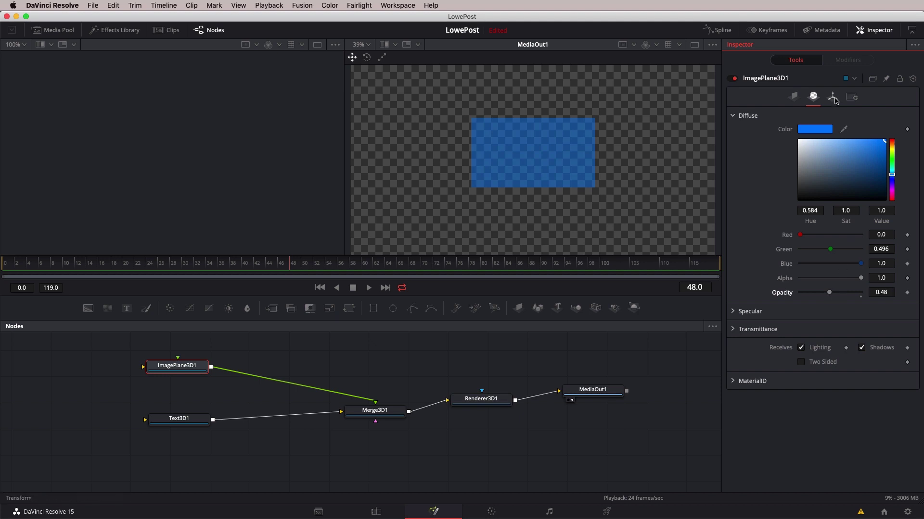
- Unlock the image plane's scale, set X Scale to 1.3 and Y Scale to 0.591, and set its opacity to 1.0
left_click(834, 98)
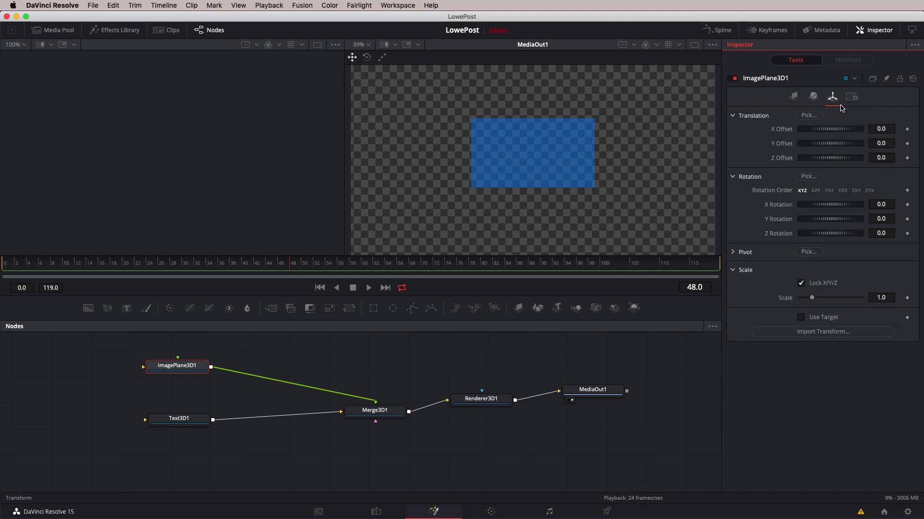
left_click(801, 283)
left_click_drag(812, 299, 810, 314)
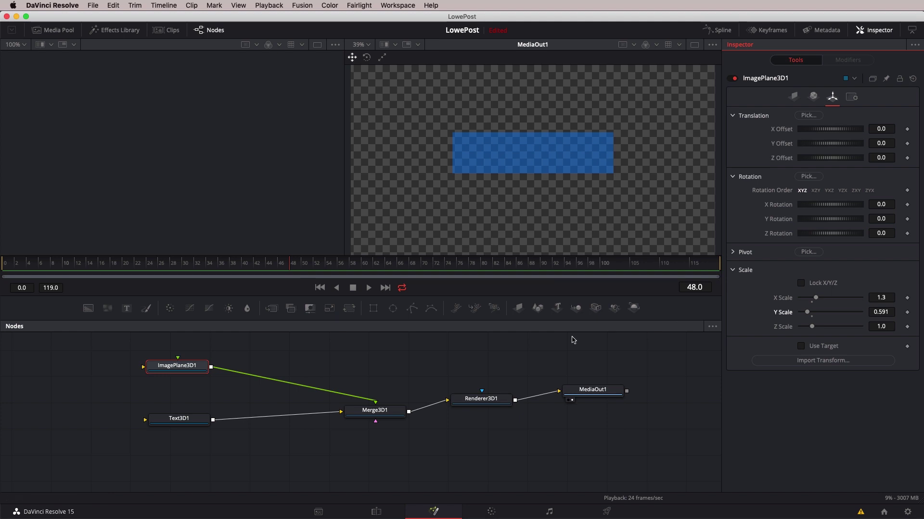
left_click(813, 96)
left_click_drag(829, 293, 864, 293)
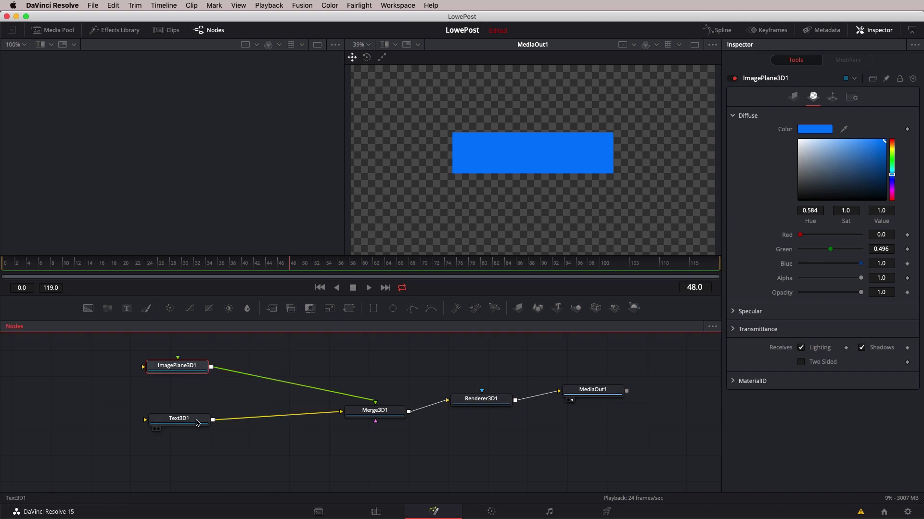
- Enter LOWEPOST as the styled text of Text3D1 and set its size to 0.444
left_click_drag(188, 418, 195, 416)
left_click(830, 128)
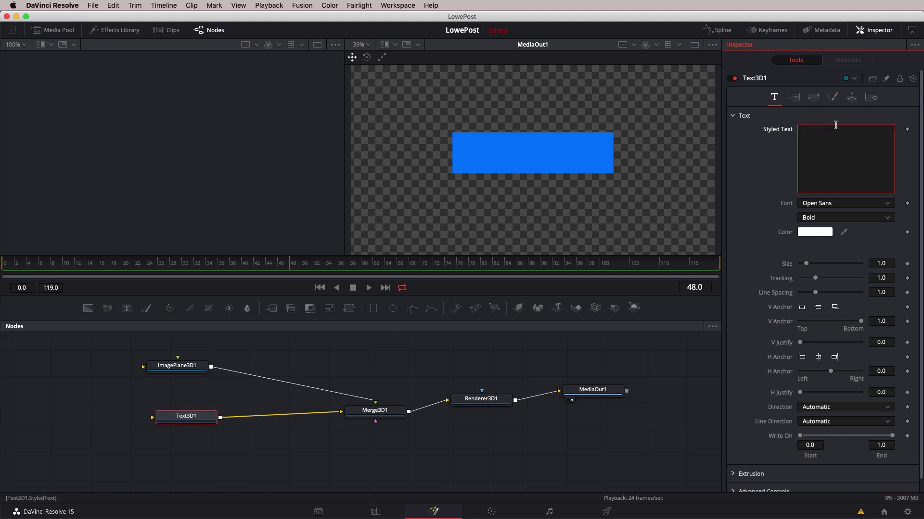
type("LOWEPOST")
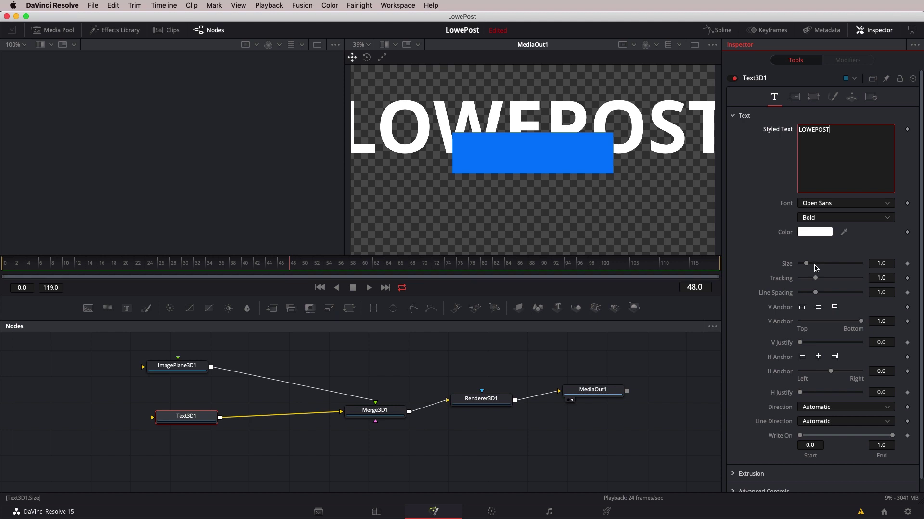
left_click_drag(807, 265, 785, 278)
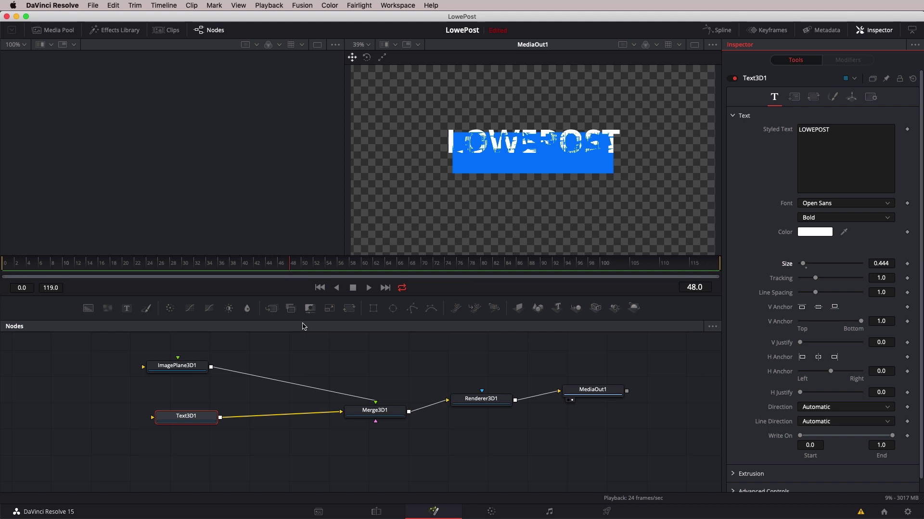
- Add a Transform 3D node and insert it between Text3D1 and Merge3D1, moving Text3D1 away to make room
left_click_drag(195, 418, 145, 435)
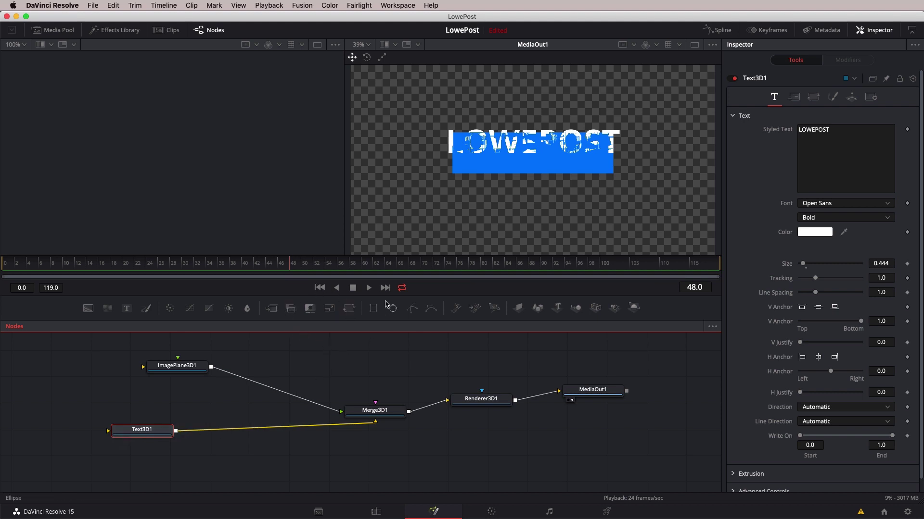
left_click(383, 380)
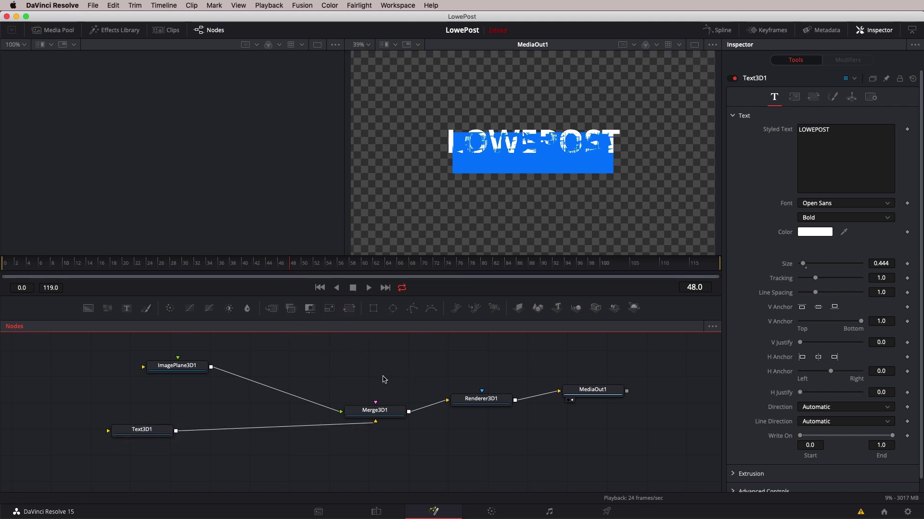
key("shift+space")
type("Transform")
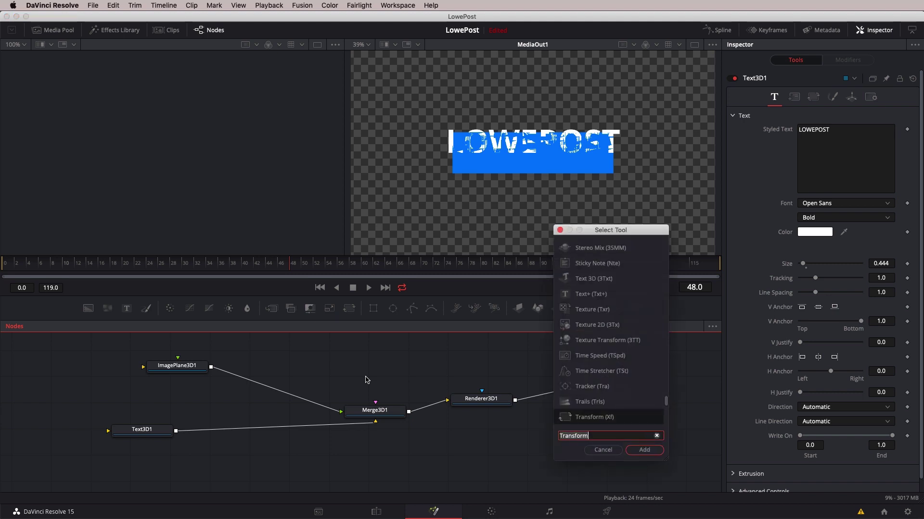
type("TRANs")
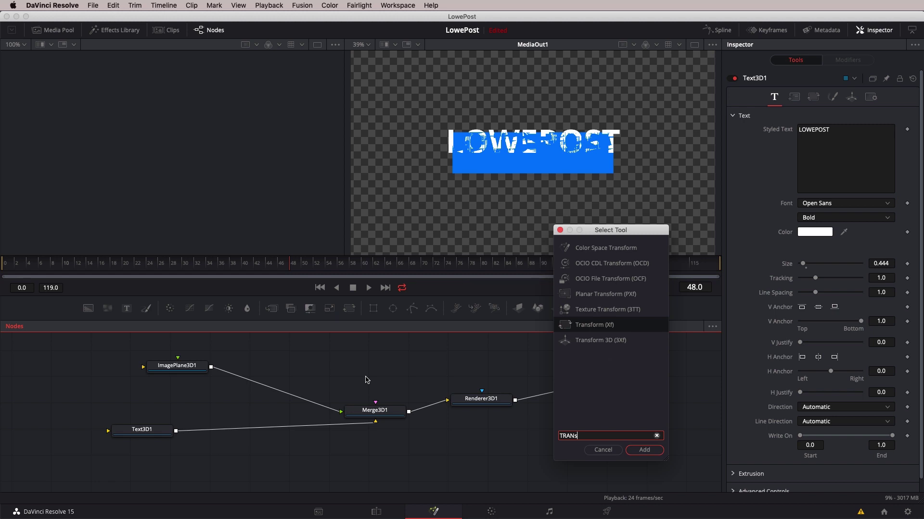
key("Down")
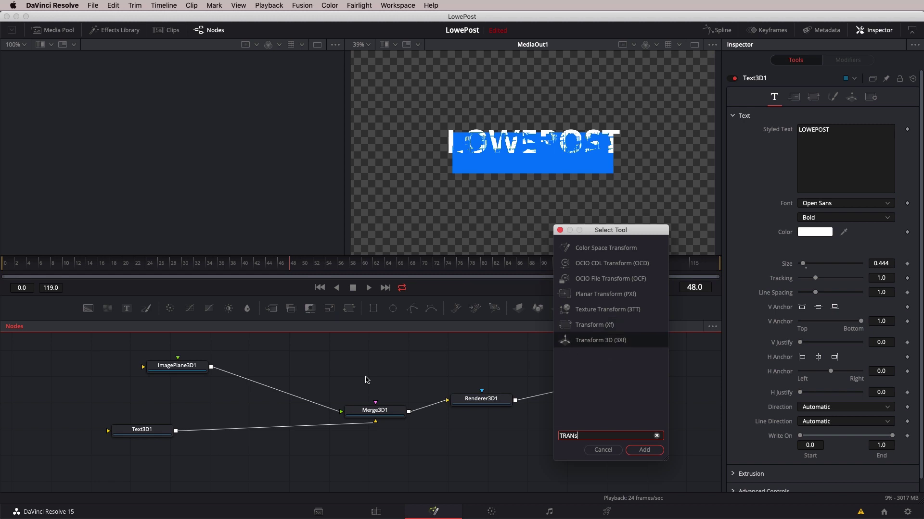
left_click(639, 450)
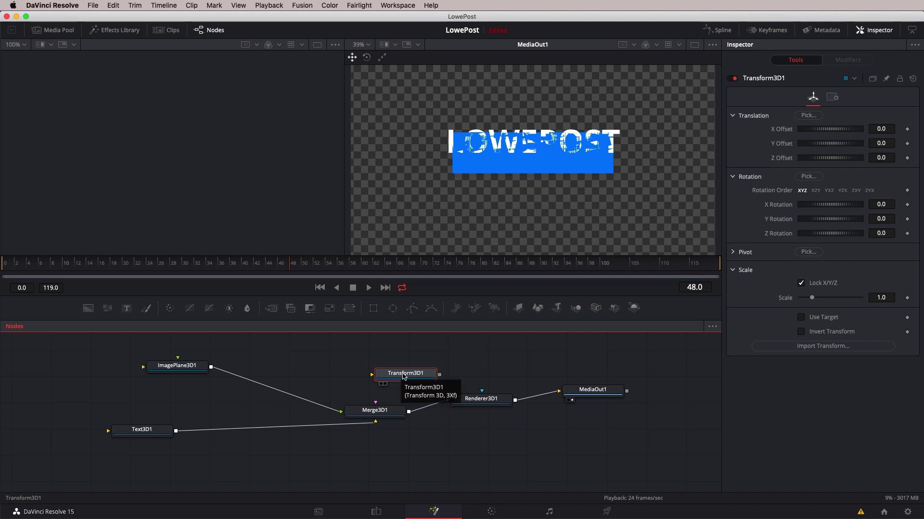
left_click_drag(403, 377, 258, 429)
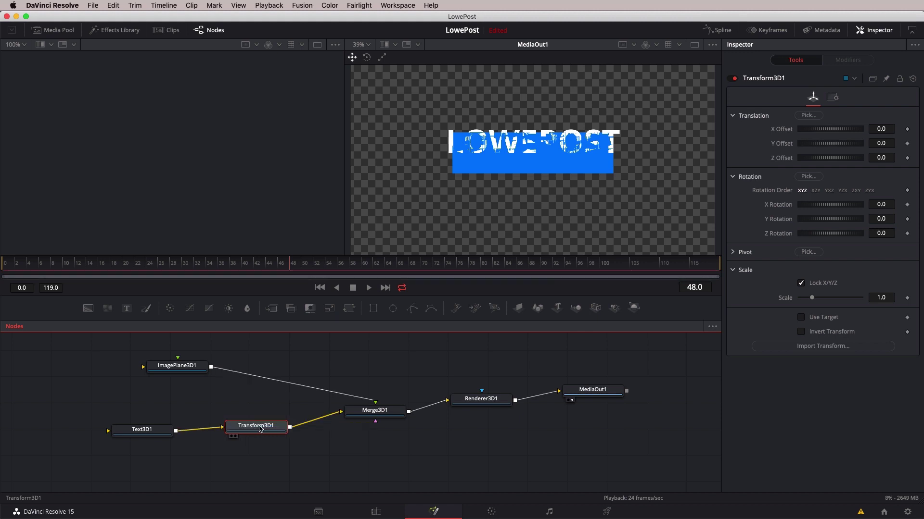
- Offset the text in Transform3D1 by X -0.261, Y 0.029 and Z 0.072, with Merge3D1 shown in the second viewer
mouse_move(826, 130)
left_mouse_down()
mouse_move(828, 147)
mouse_move(828, 132)
left_mouse_up()
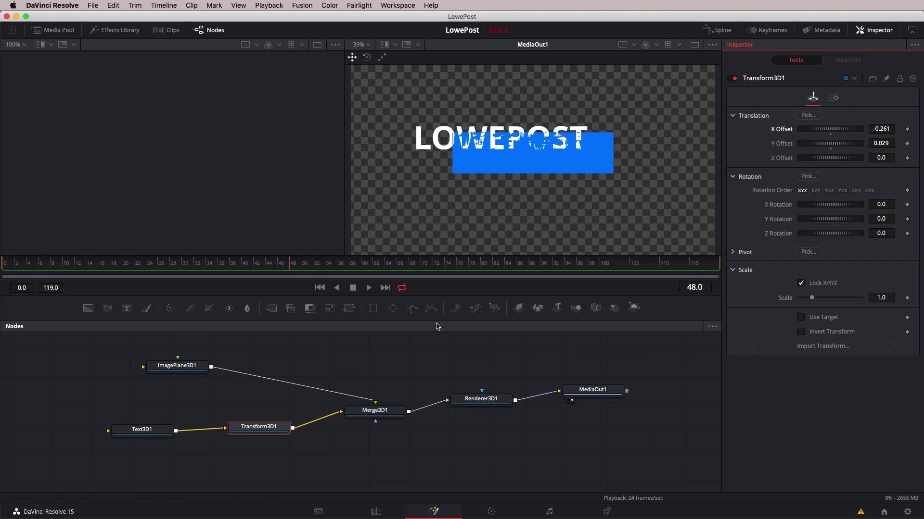
left_click(385, 415)
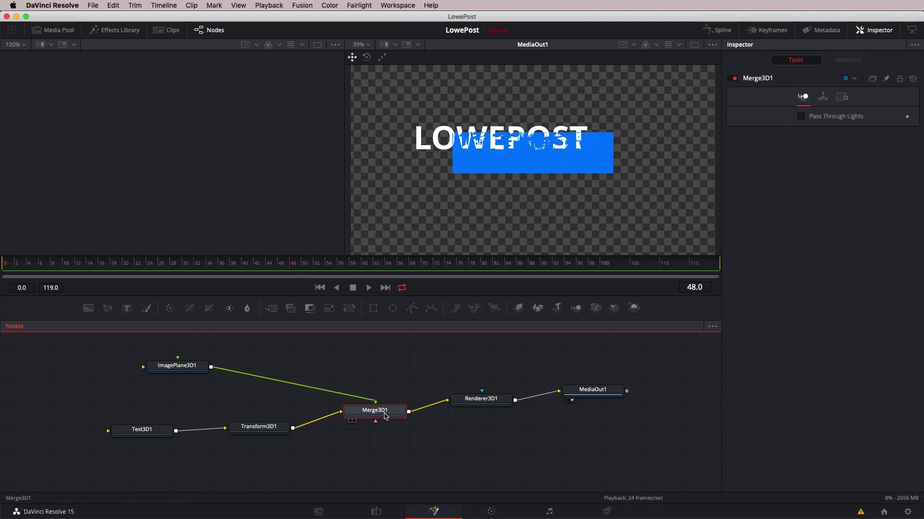
key("2")
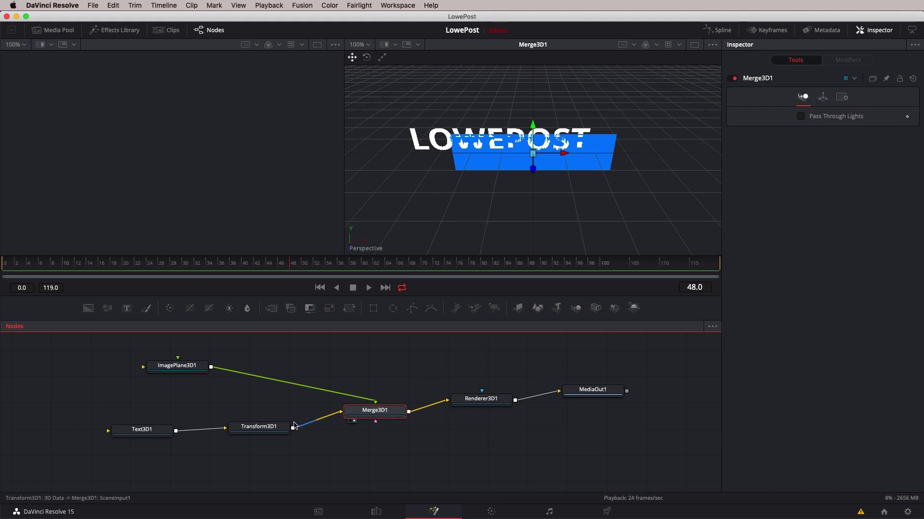
left_click(267, 428)
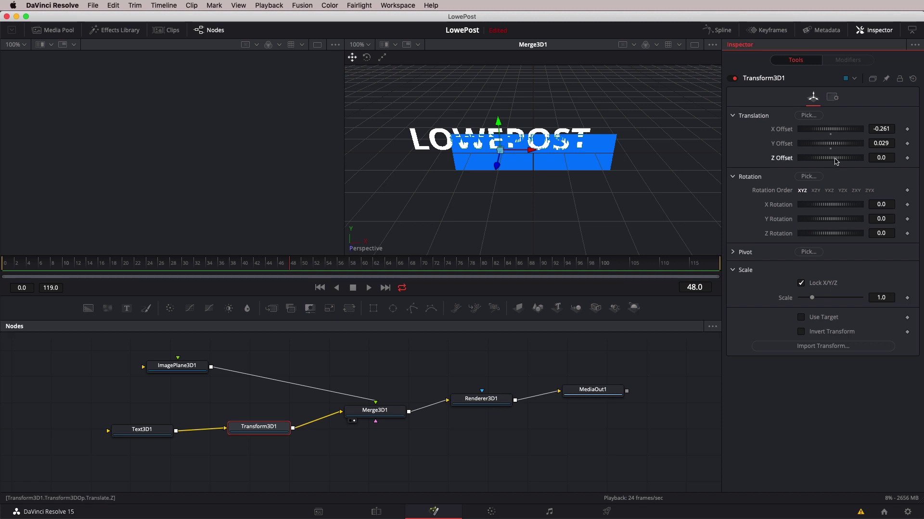
left_click_drag(836, 161, 837, 162)
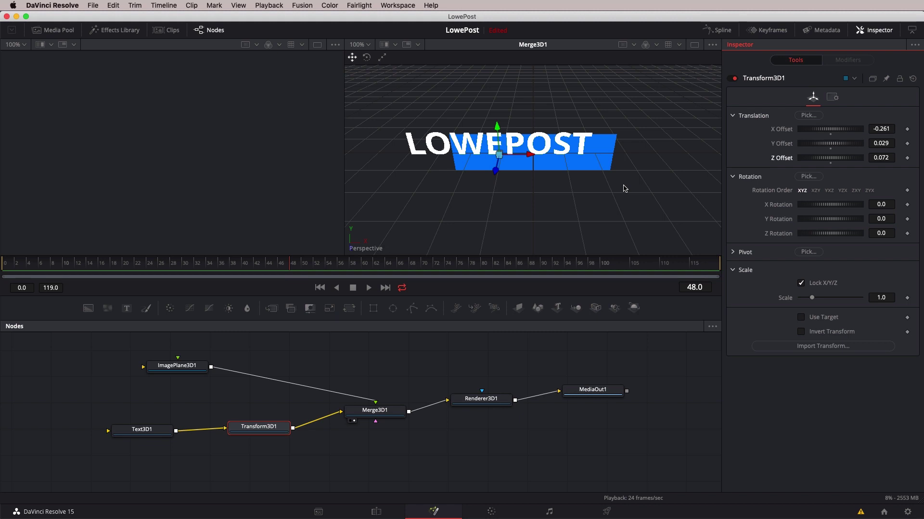
- Give the LOWEPOST text in Text3D1 an Extrusion Depth of 0.0299
left_click(566, 195)
left_click_drag(549, 194, 733, 152)
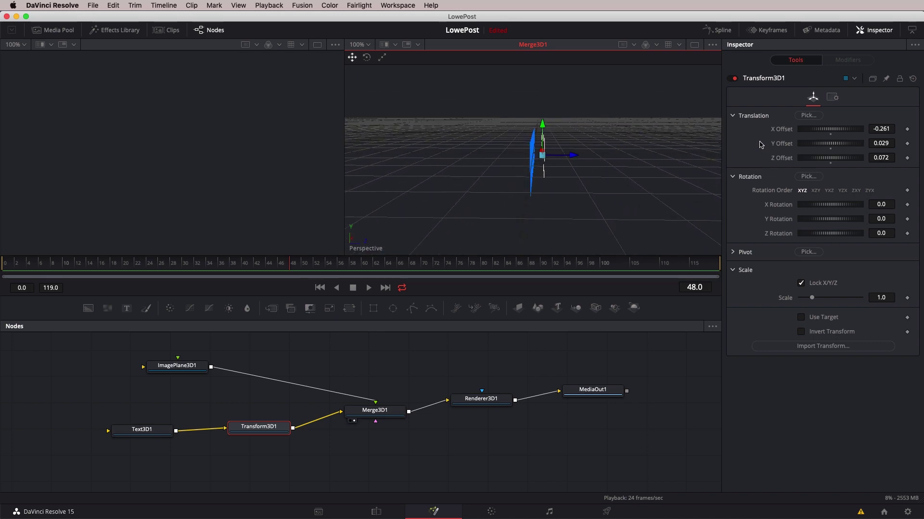
left_click_drag(721, 162, 618, 156)
left_click_drag(567, 176, 740, 148)
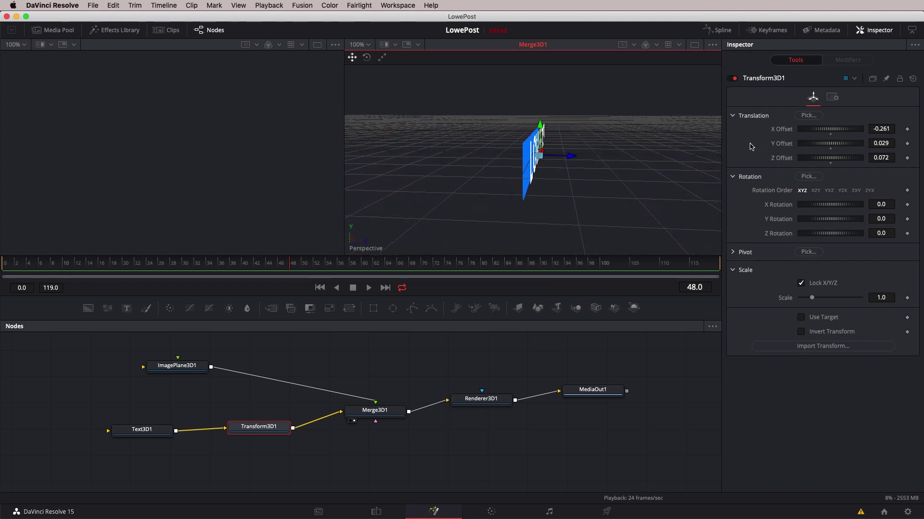
left_click(147, 430)
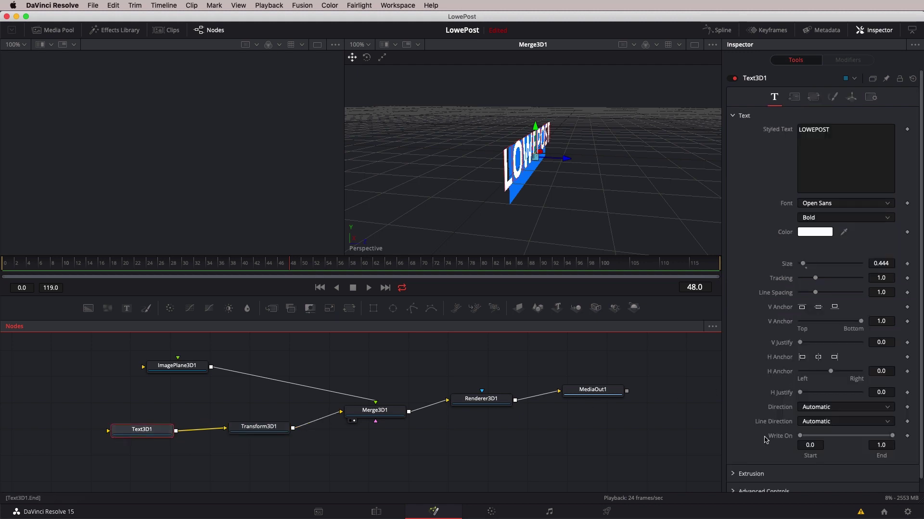
scroll(759, 442, "down", 1)
left_click(734, 461)
scroll(735, 463, "down", 5)
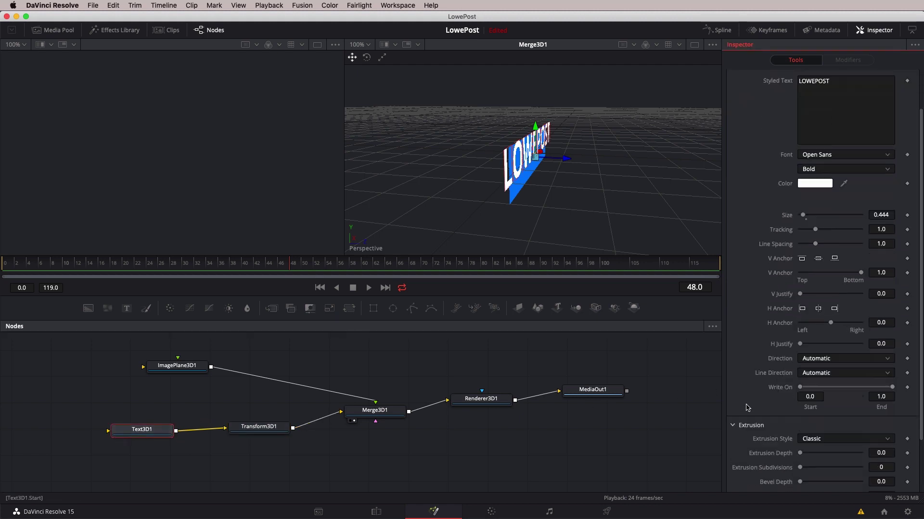
left_click_drag(803, 391, 811, 390)
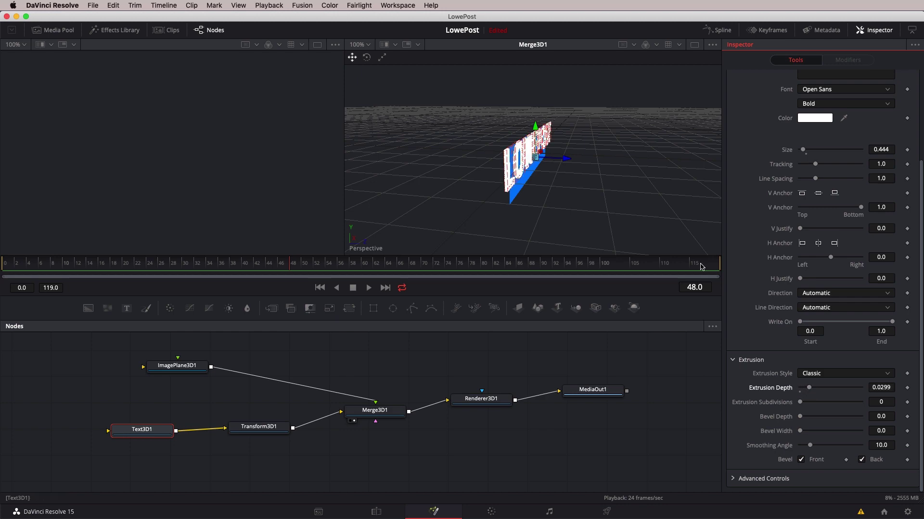
left_click_drag(663, 206, 417, 150)
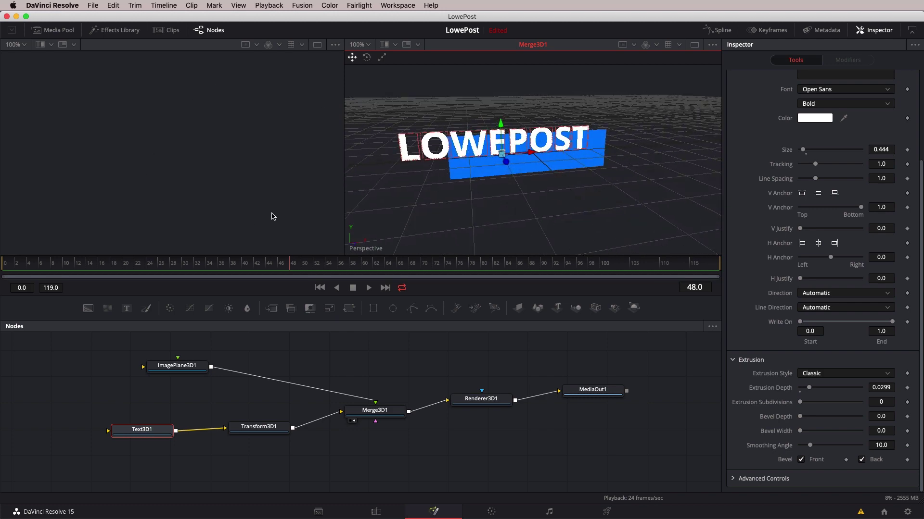
- Show MediaOut1 in the first viewer and Text3D1 in the second viewer
left_click(593, 395)
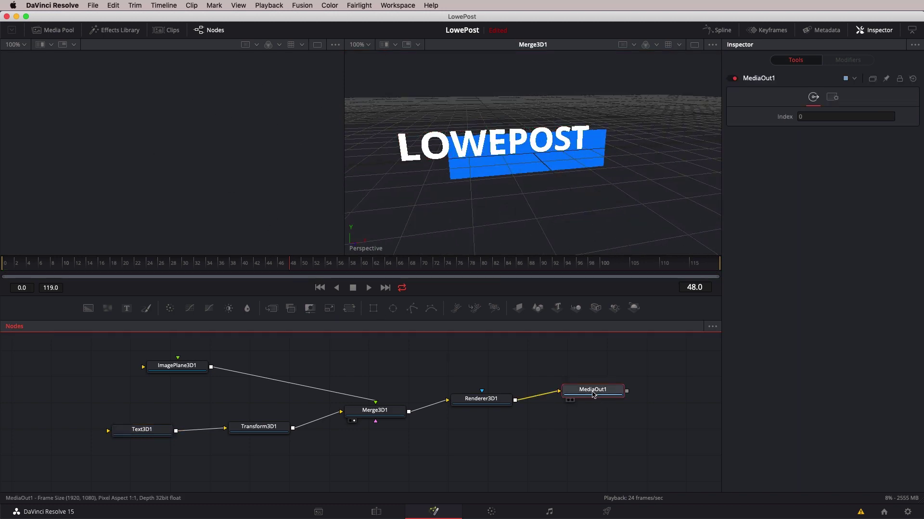
key("1")
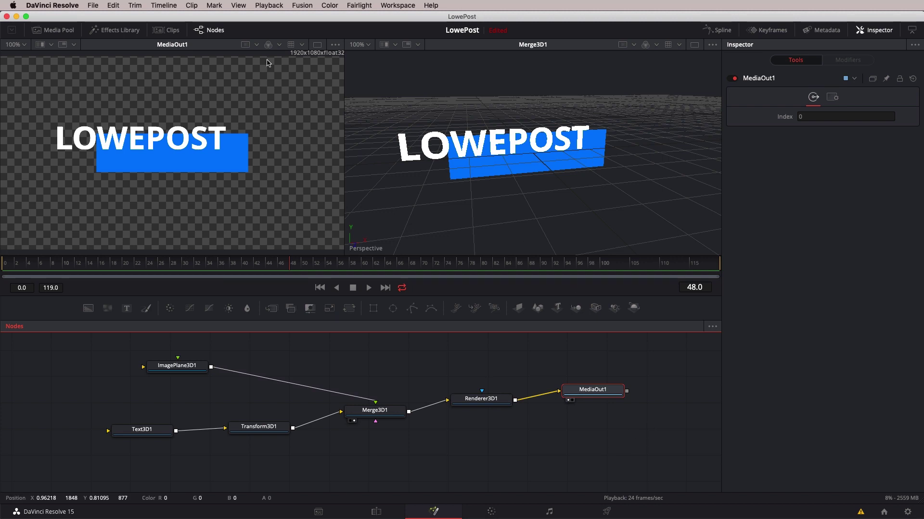
left_click(147, 437)
key("2")
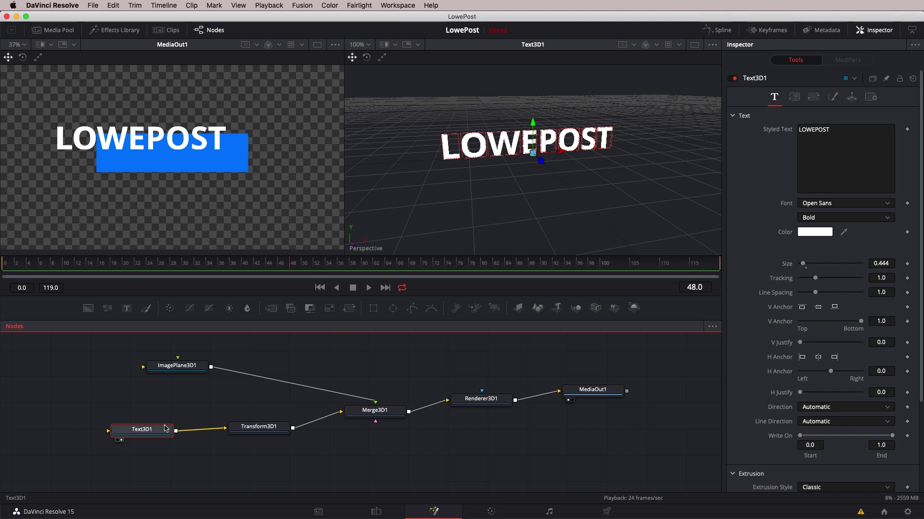
- Rename the Text3D1 node as LowePost
key("F2")
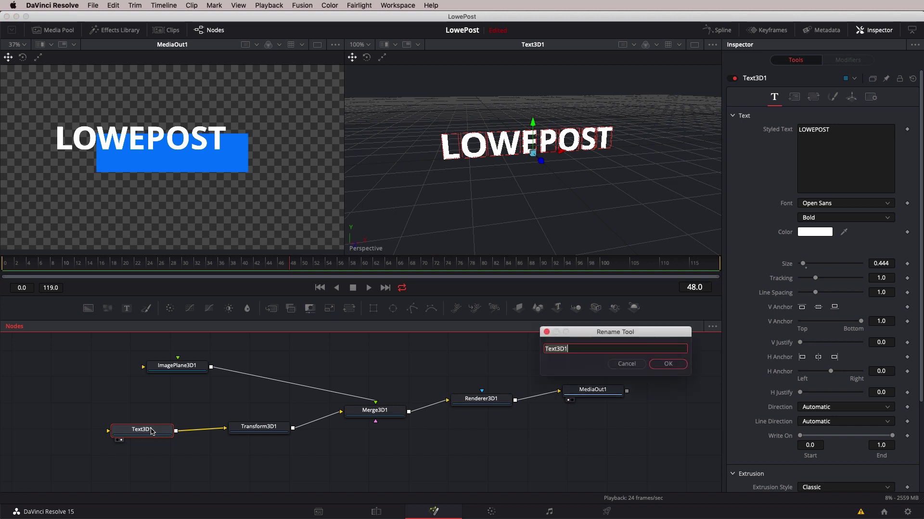
type("LowePost")
key("Return")
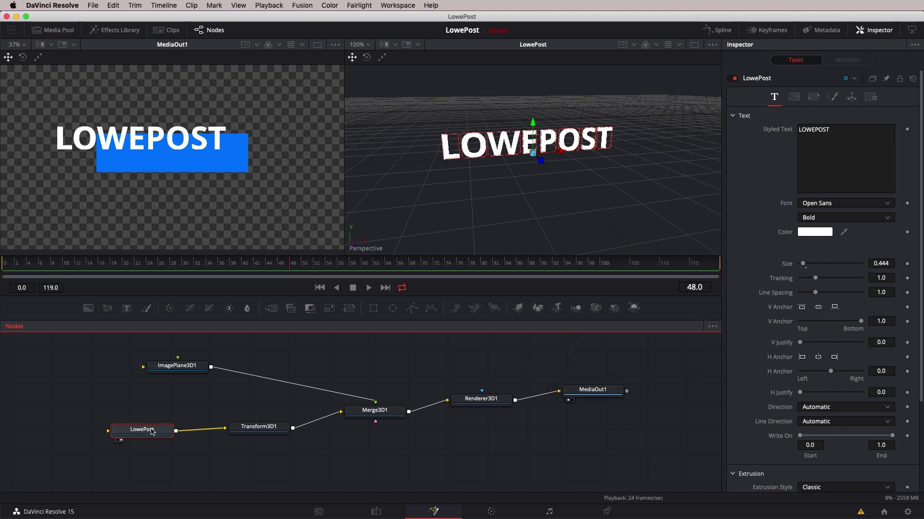
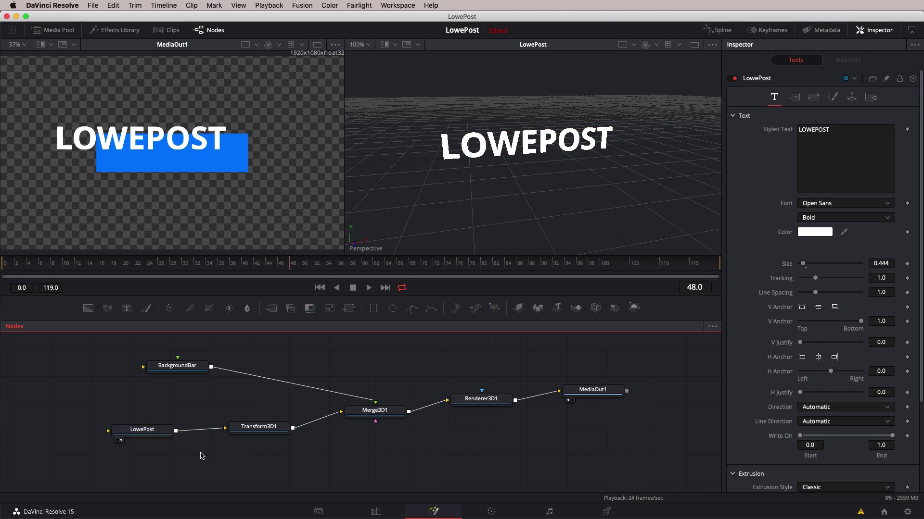
- Paste a copy of the LowePost node, spread out the surrounding nodes, and connect the copy to Merge3D1 as another input
key("ctrl+v")
left_click_drag(191, 367, 181, 357)
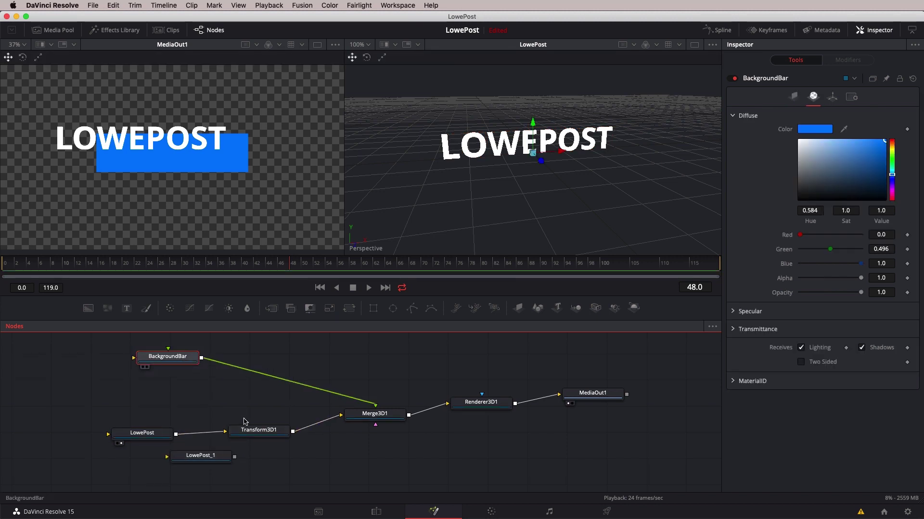
left_click_drag(258, 426, 251, 408)
left_click_drag(161, 433, 163, 403)
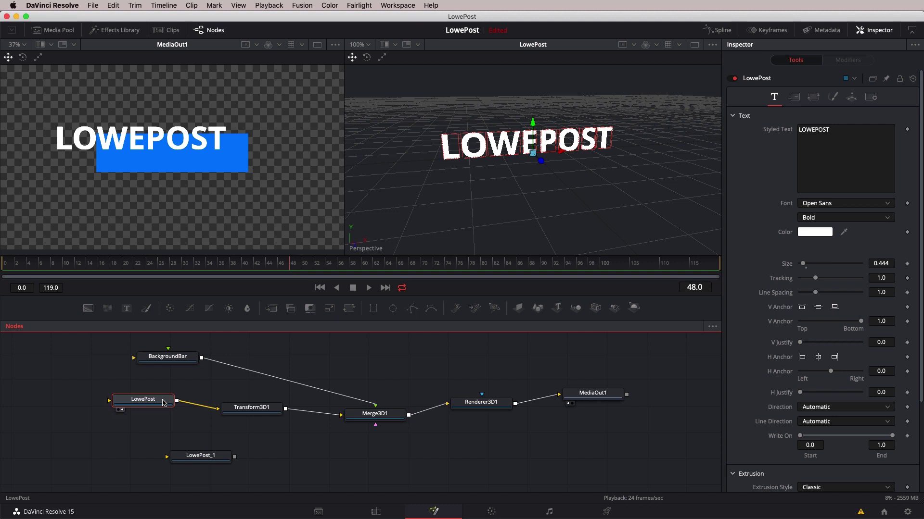
left_click_drag(211, 463, 333, 460)
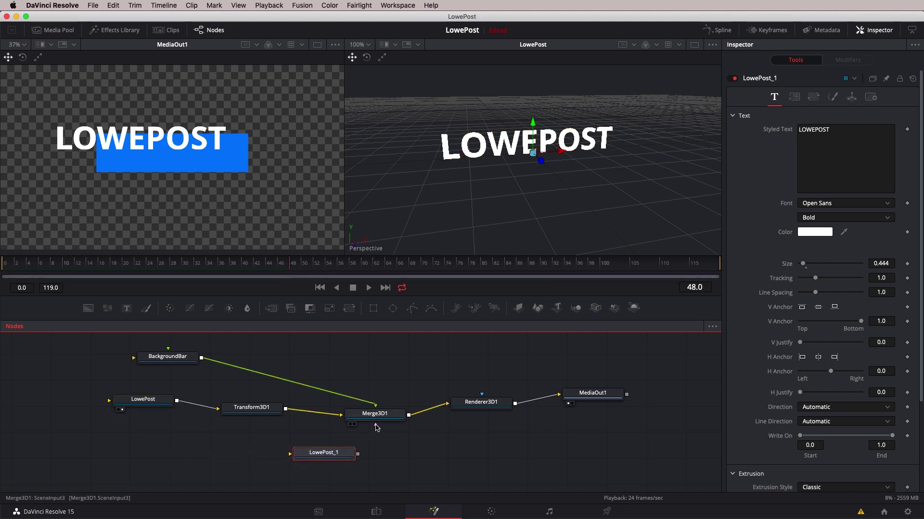
left_click_drag(377, 427, 283, 468)
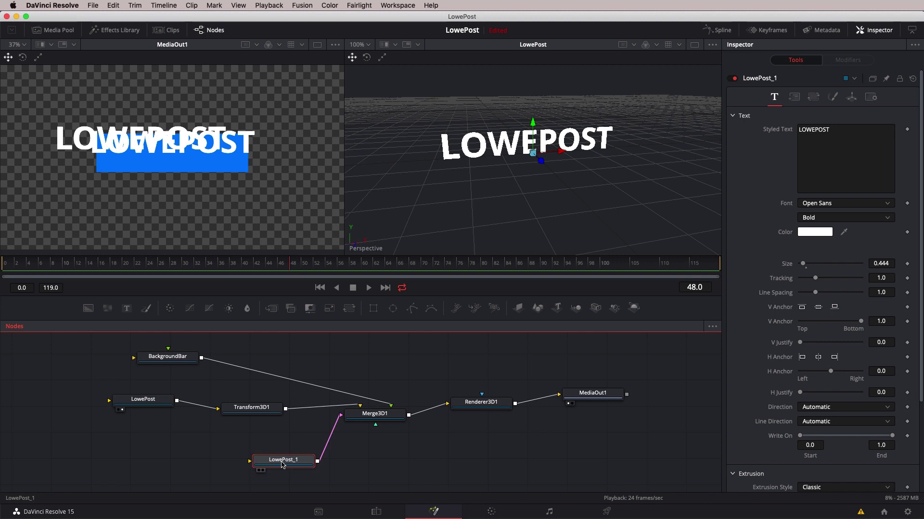
- Rename the copied LowePost_1 node as FusionEssentials
key("F2")
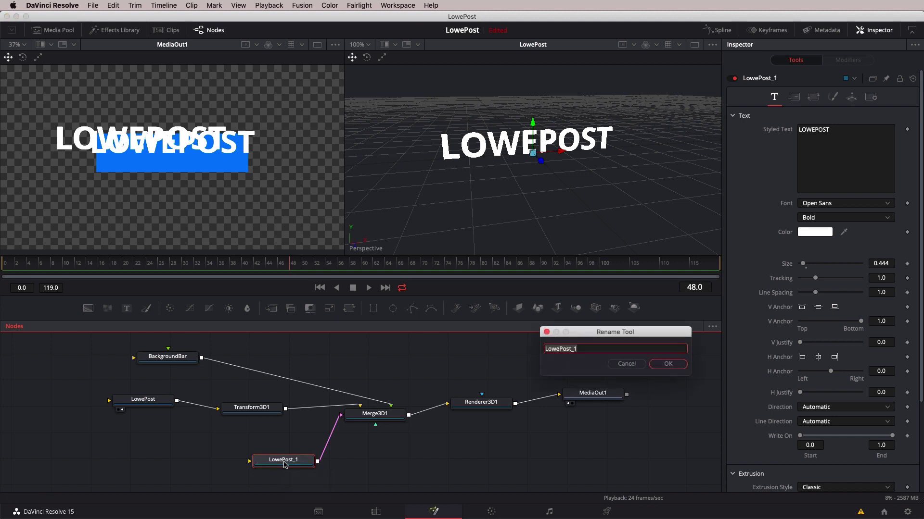
type("FusionEssentials")
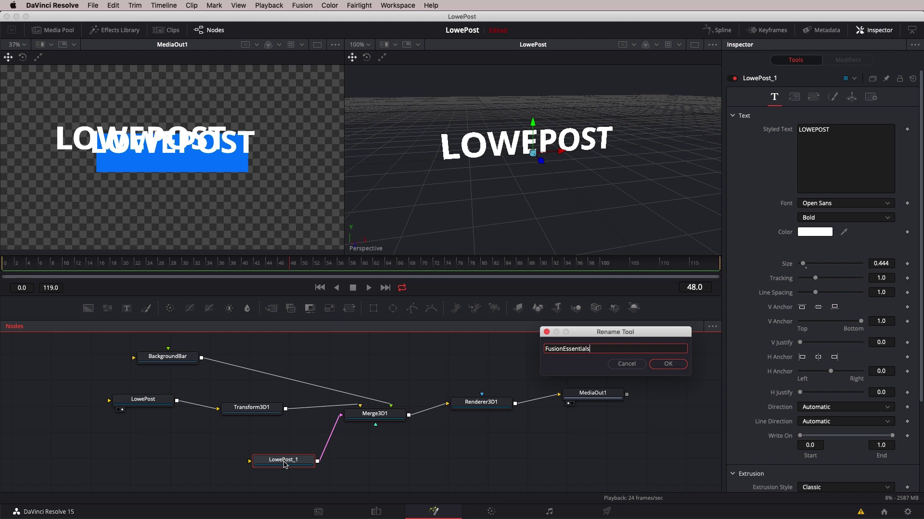
key("Return")
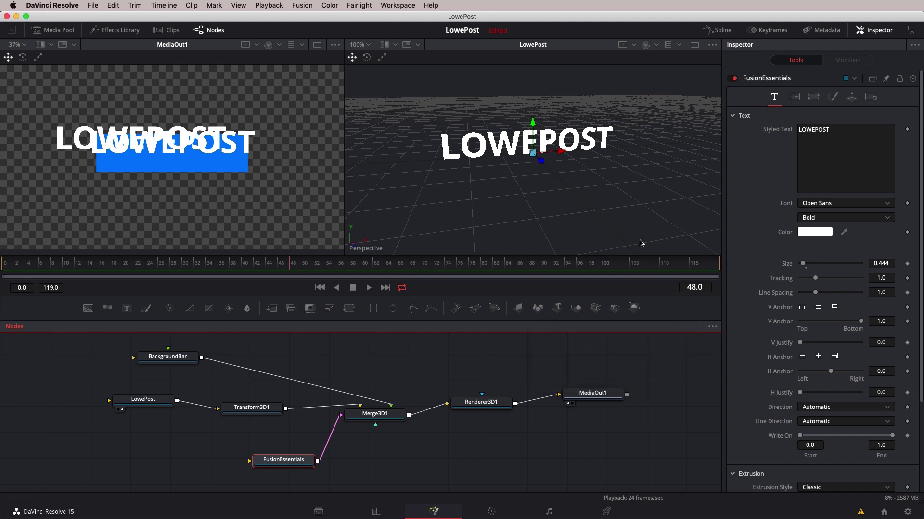
- Replace the FusionEssentials styled text with FUSION and ESSENTIALS on two lines, and set its horizontal anchor to left
left_click_drag(823, 151, 722, 119)
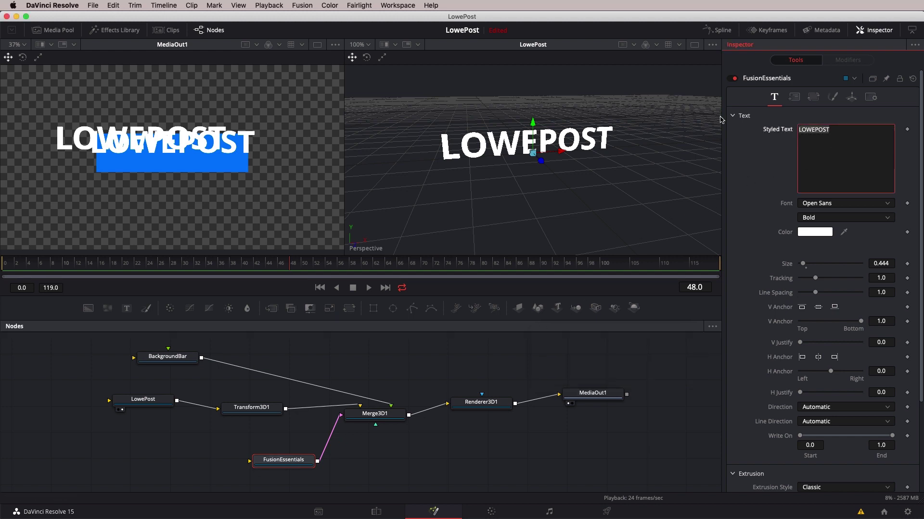
type("FUSION")
key("Return")
type("ES")
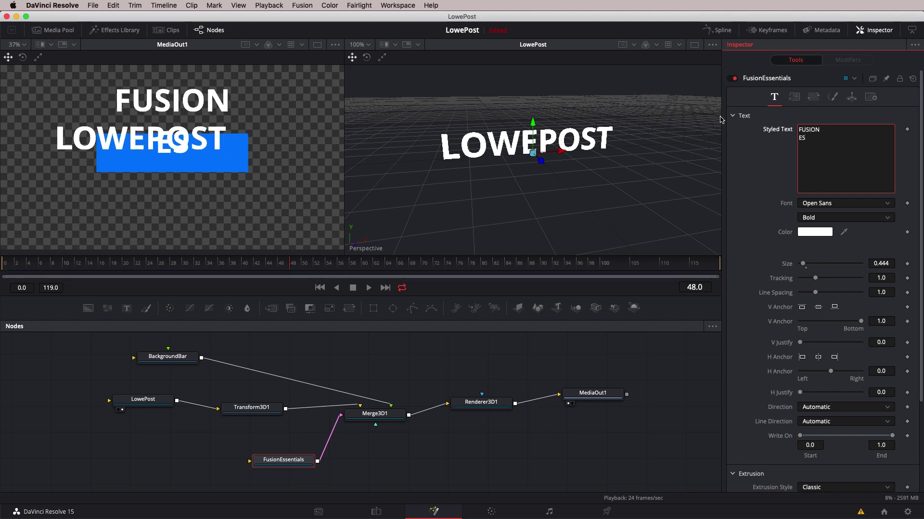
type("SENTIALS")
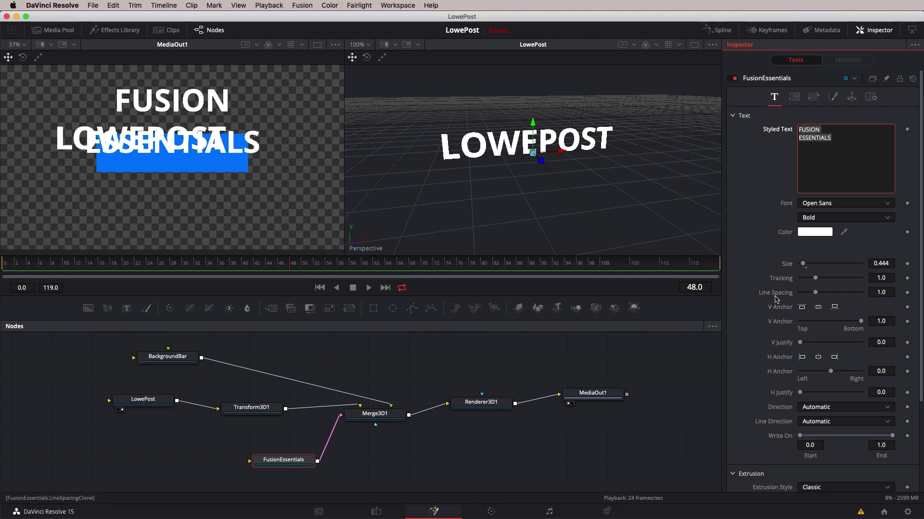
left_click(802, 357)
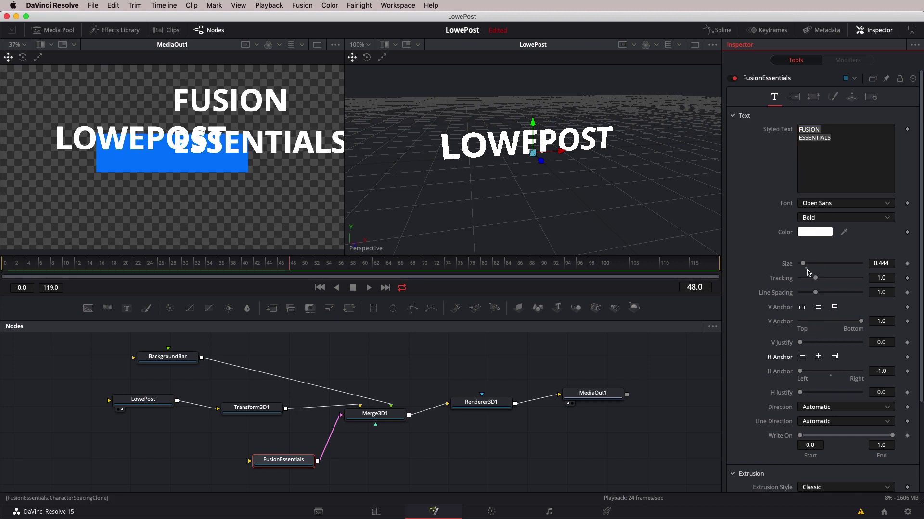
- Reduce the FusionEssentials text to a size of 0.248 with a line spacing of 0.626
left_click_drag(804, 264, 768, 299)
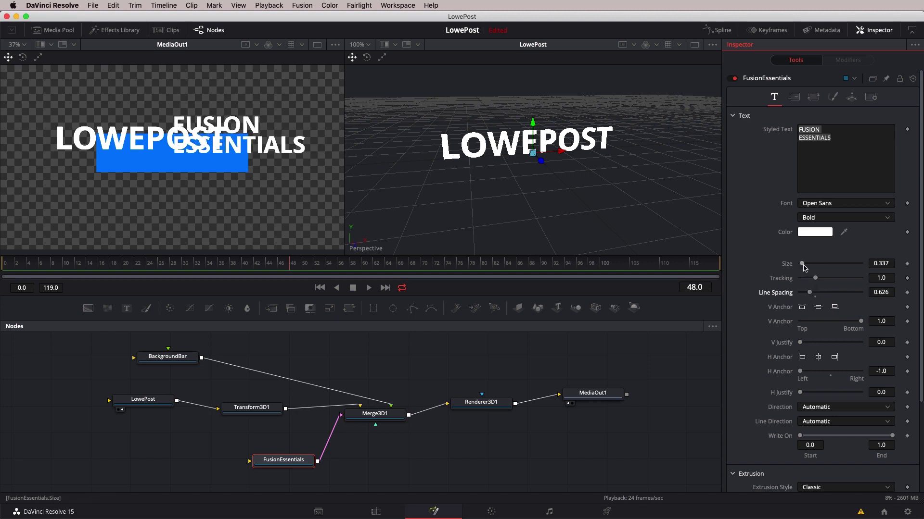
left_click_drag(803, 268, 798, 269)
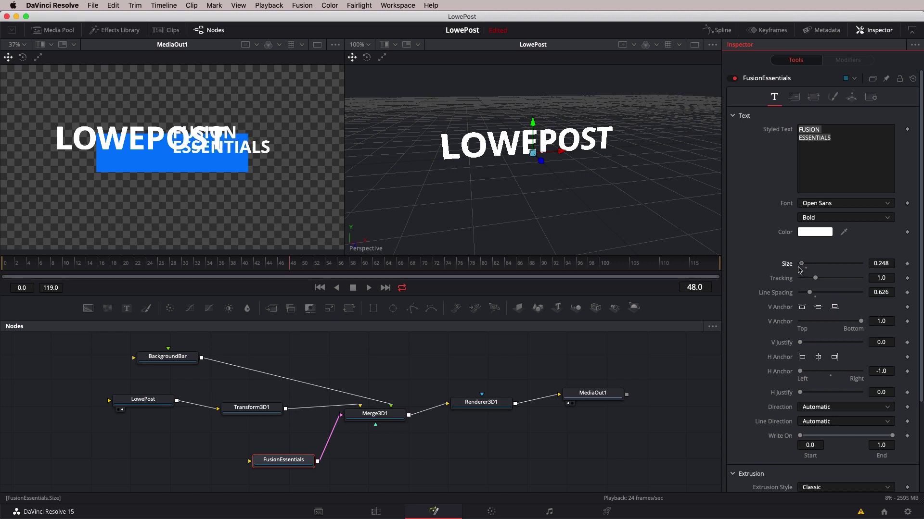
- Insert a Transform 3D node between FusionEssentials and Merge3D1, and set its Y offset to -0.261
left_click_drag(296, 463, 234, 463)
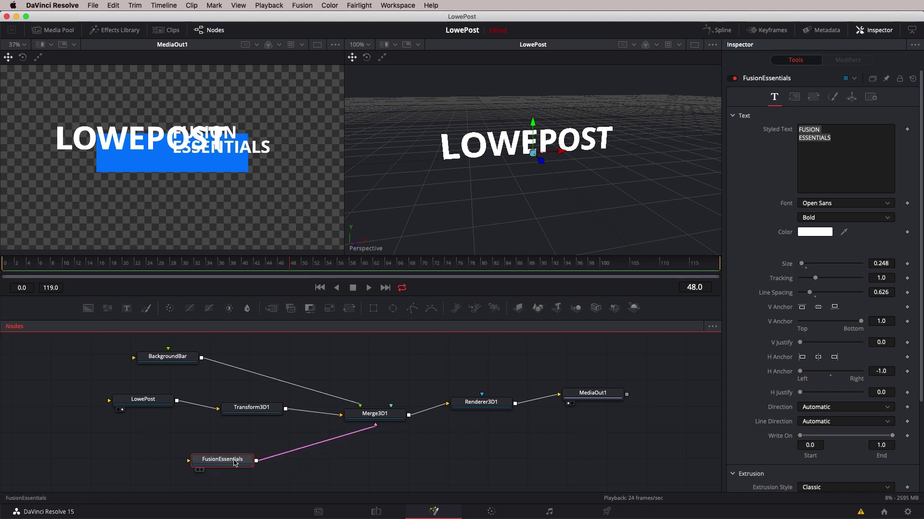
key("shift+space")
type("TRANs")
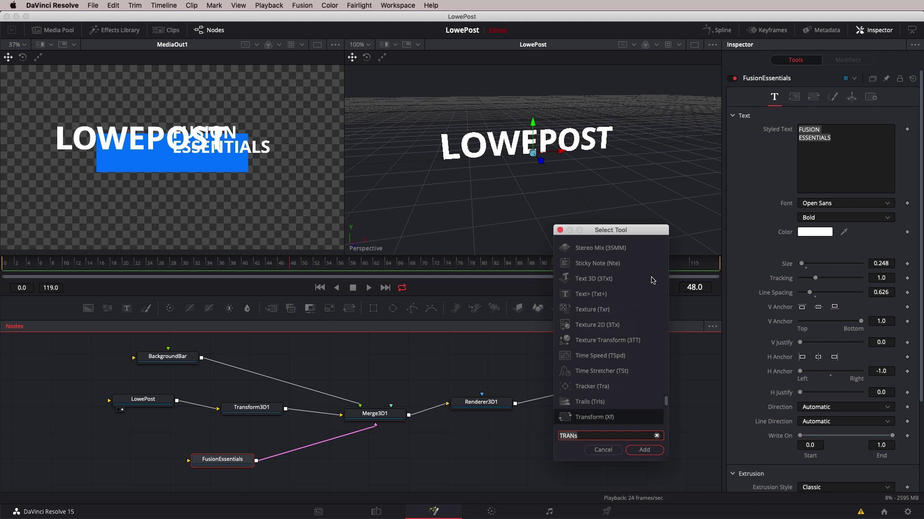
scroll(621, 418, "down", 3)
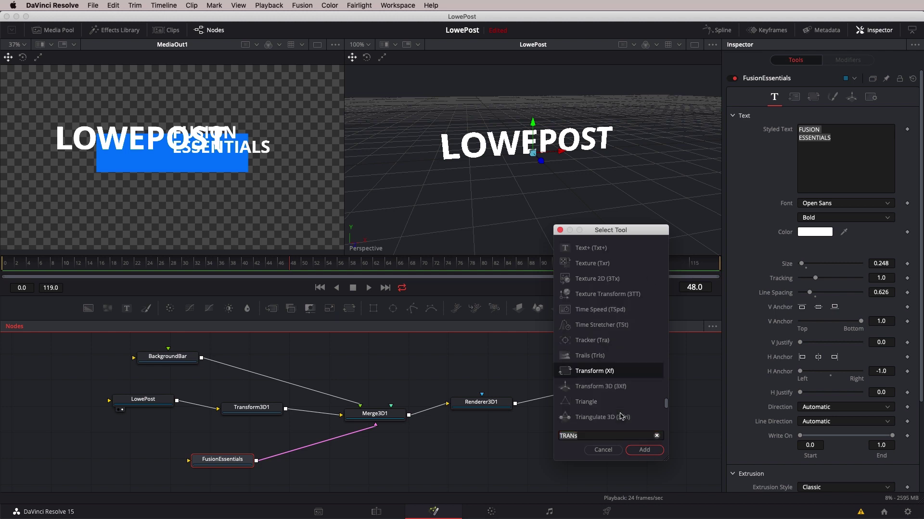
left_click(596, 386)
left_click(644, 451)
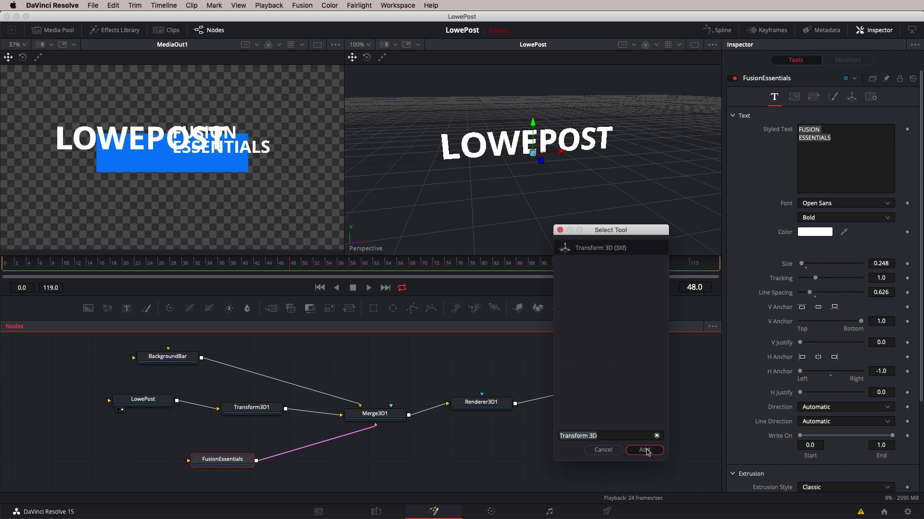
left_click_drag(231, 460, 200, 455)
left_click_drag(314, 470, 306, 462)
left_click_drag(824, 146, 820, 152)
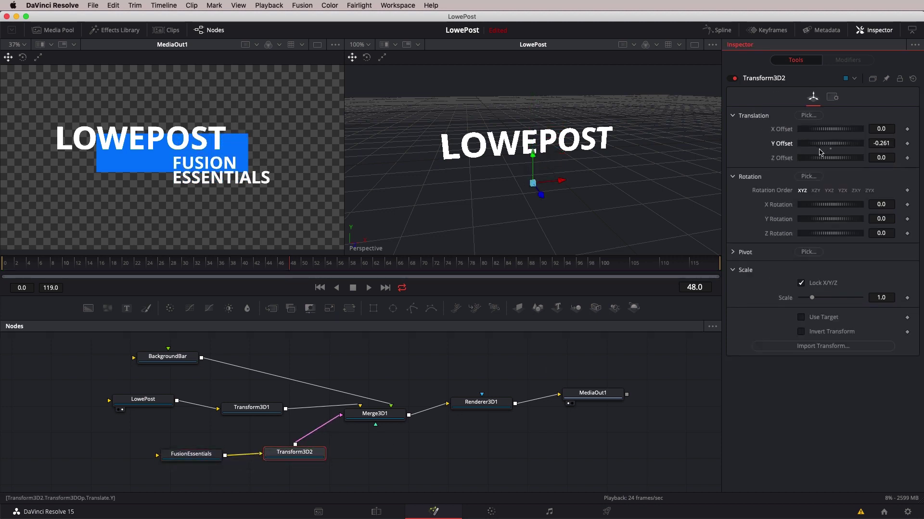
- Show Merge3D1 in the second viewer and set the Z offset of Transform3D2 to 0.044
left_click(375, 416)
key("2")
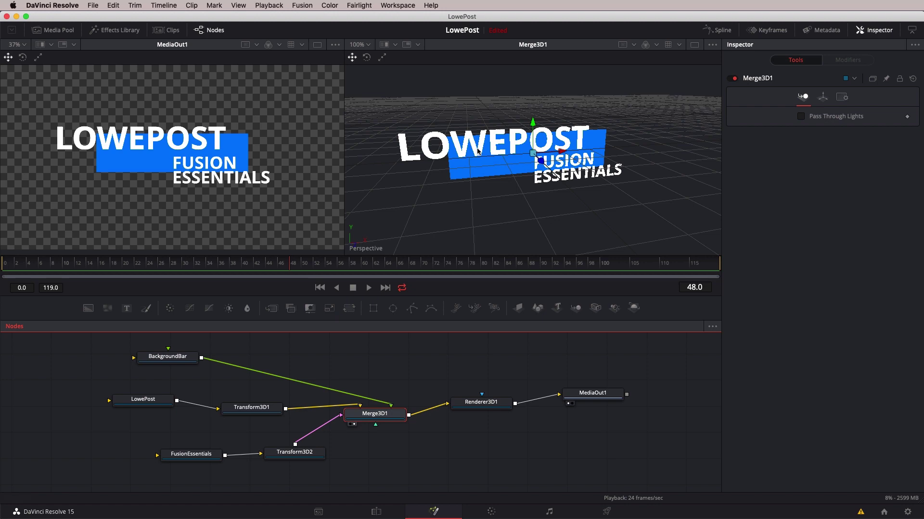
left_click_drag(517, 187, 538, 189)
left_click(308, 452)
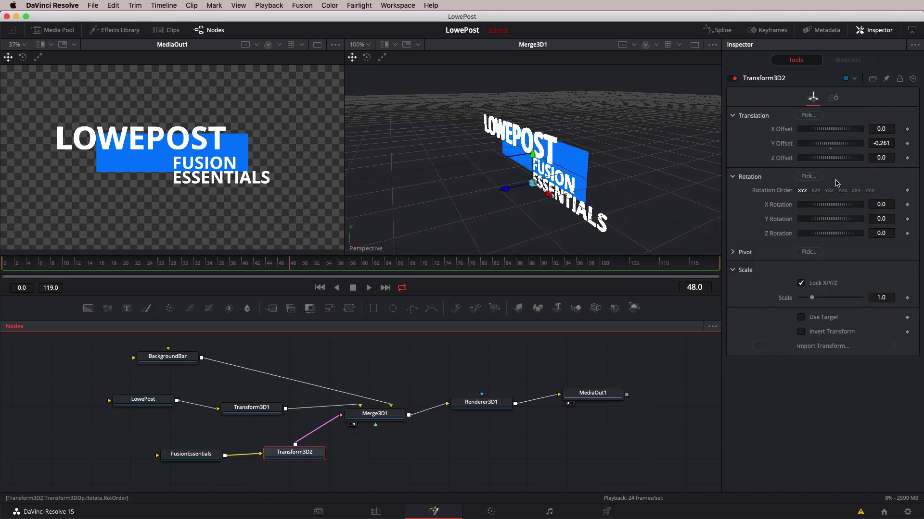
left_click_drag(838, 163, 847, 160)
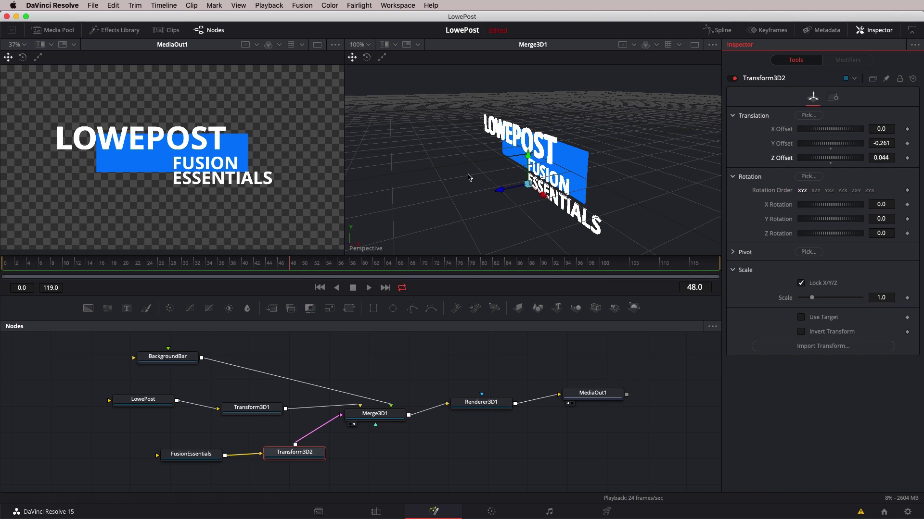
- Increase the extrusion depth of the LowePost text to 0.0614
left_click(151, 403)
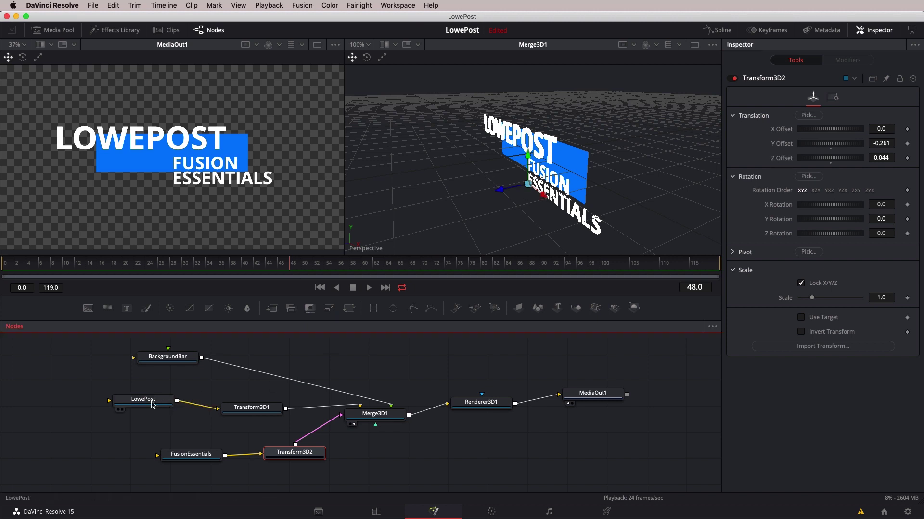
scroll(760, 455, "down", 5)
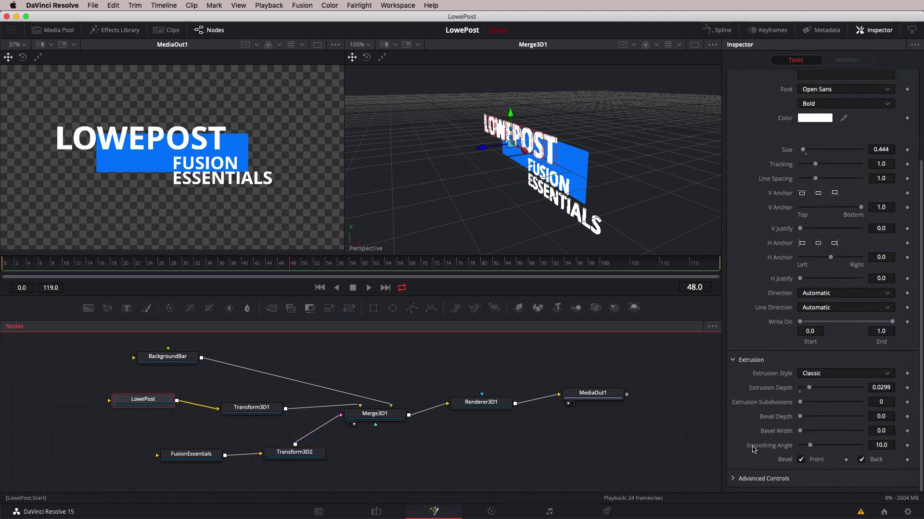
left_click(811, 389)
left_click_drag(811, 389, 819, 389)
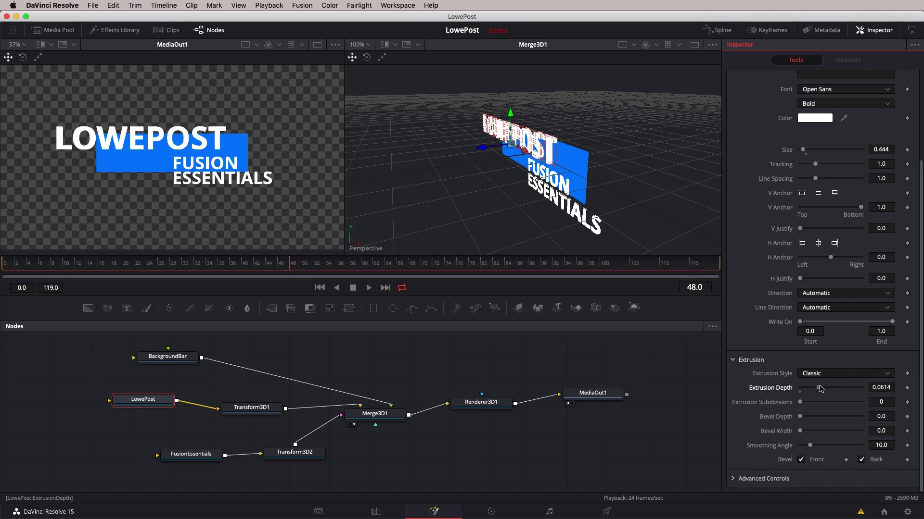
- Increase the extrusion depth of the FusionEssentials text to 0.0472
left_click(191, 454)
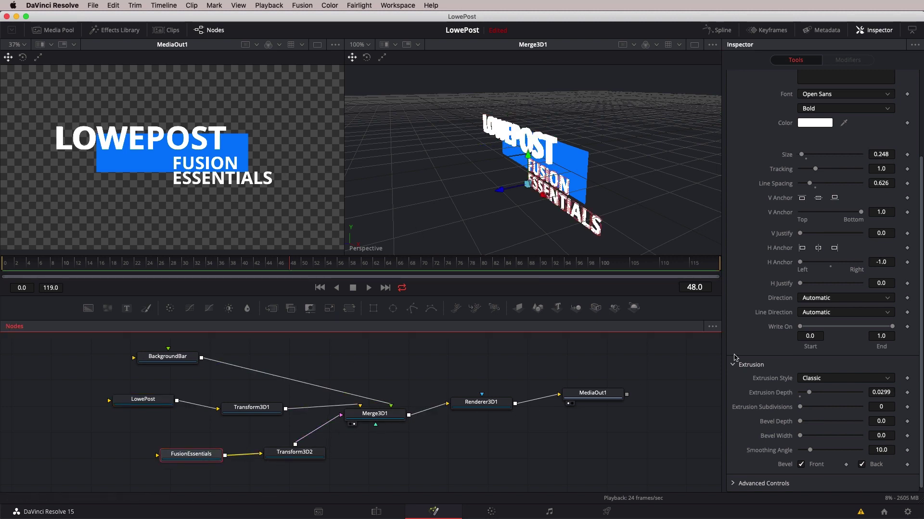
left_click(812, 393)
left_click_drag(813, 396, 816, 396)
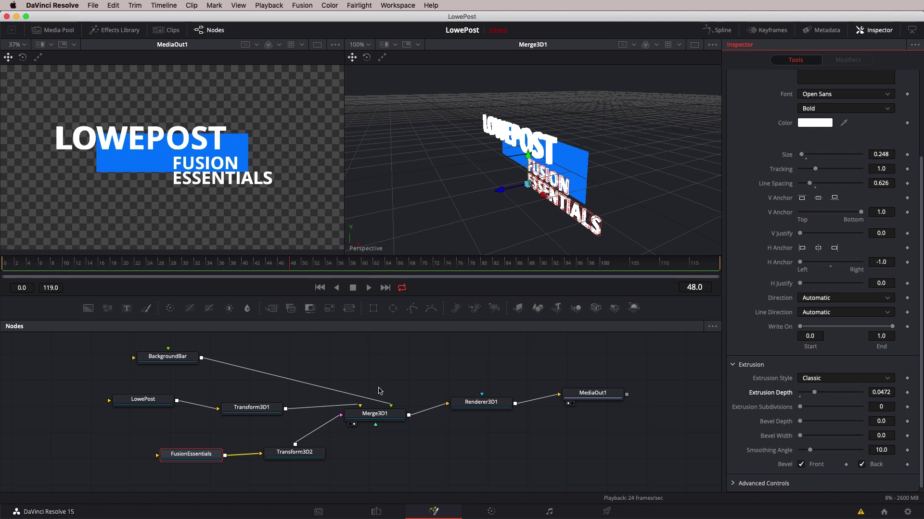
- Try shifting the whole merged title vertically and rotating it 57.4 degrees about Y in Merge3D1, and reset both values
left_click(378, 415)
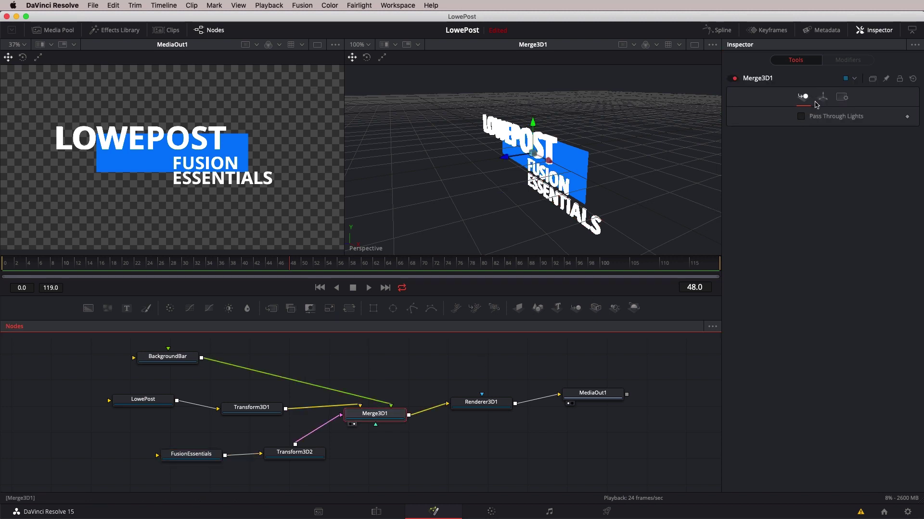
left_click(822, 97)
left_click_drag(833, 146, 832, 146)
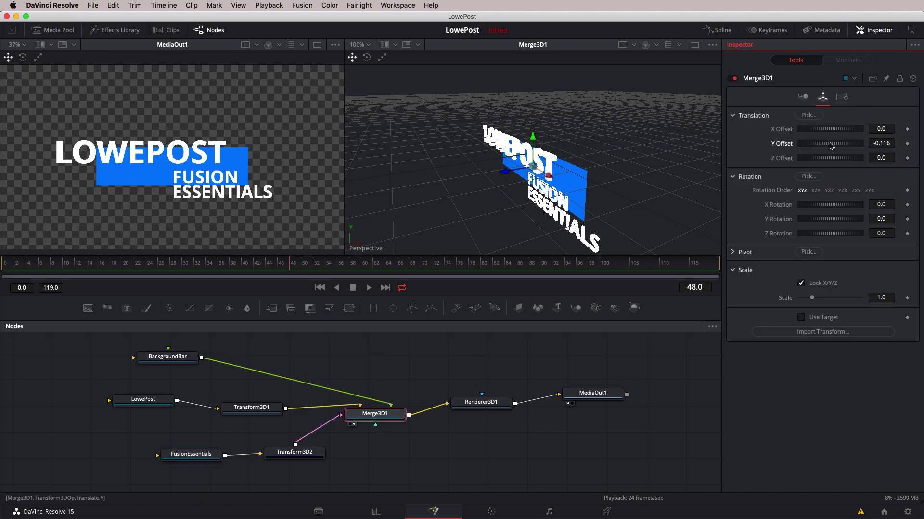
double_click(831, 146)
mouse_move(837, 222)
left_mouse_down()
mouse_move(825, 224)
mouse_move(847, 217)
left_mouse_up()
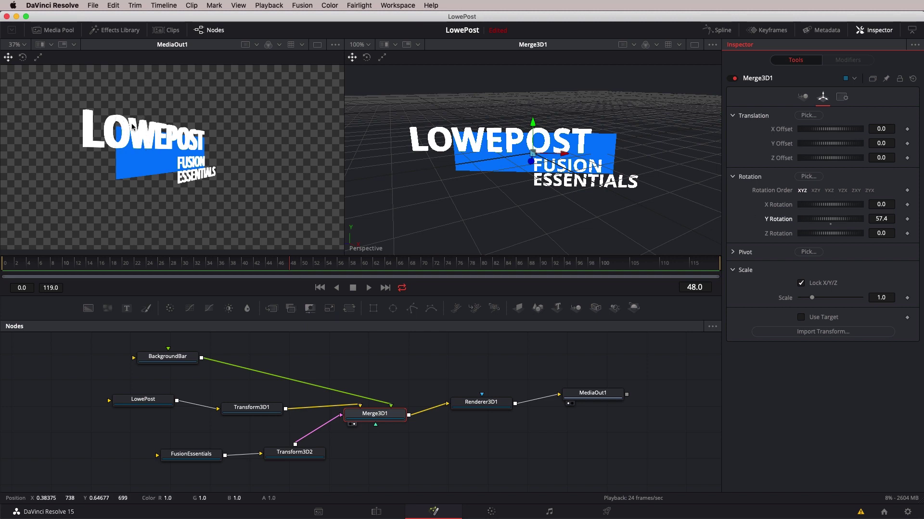
key("ctrl+z")
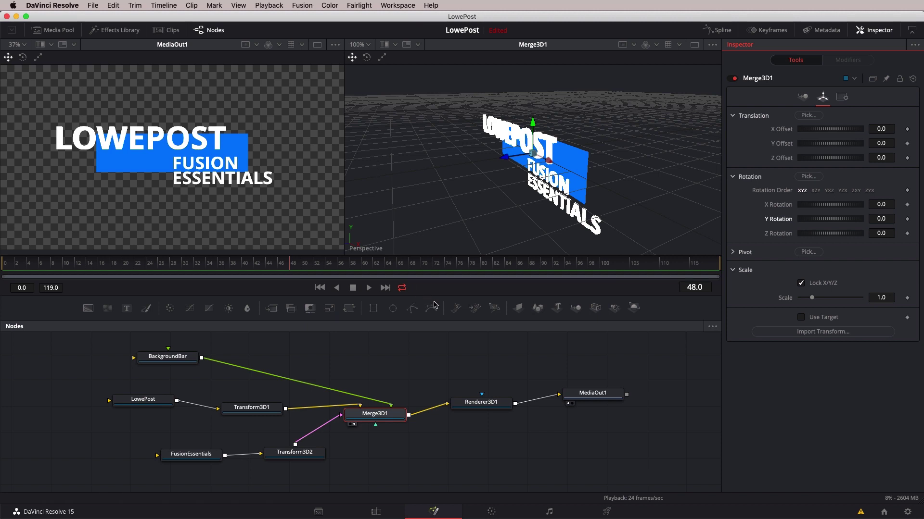
- Add a spot light to the scene as another input of Merge3D1
left_click(614, 308)
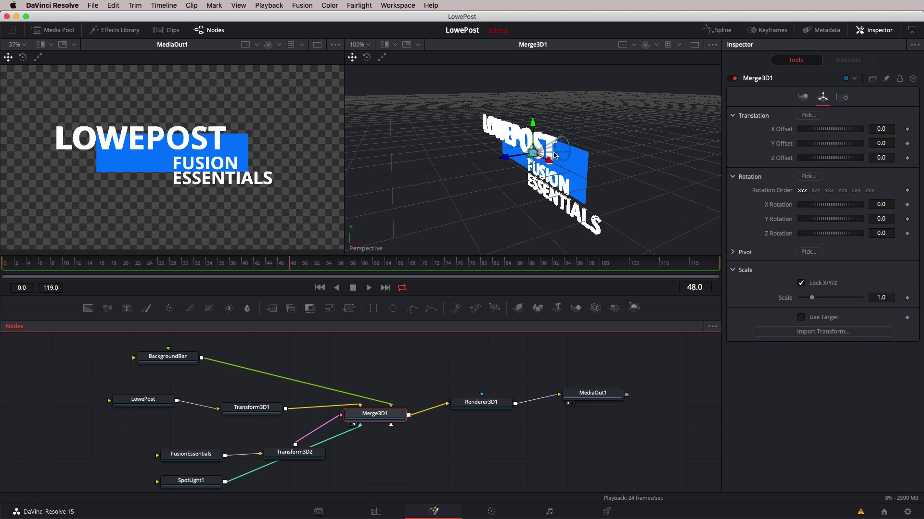
scroll(554, 159, "up", 5)
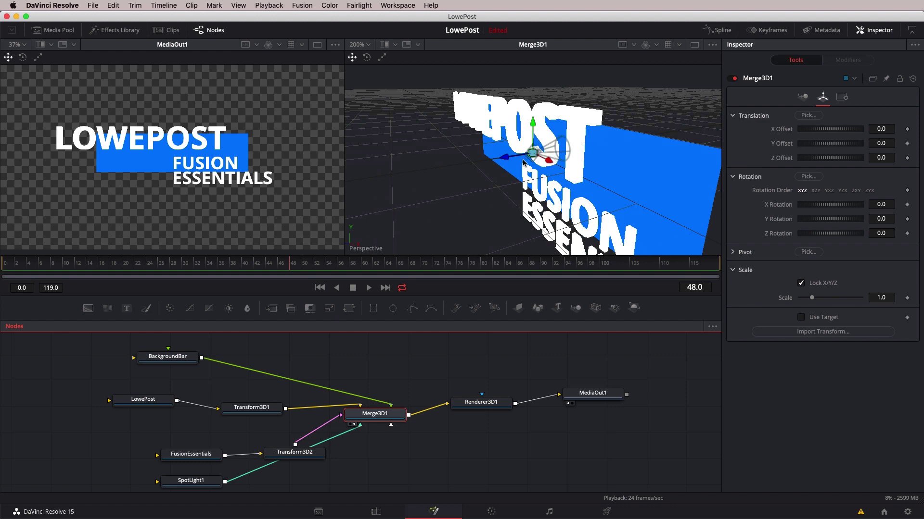
left_click_drag(504, 185, 475, 167)
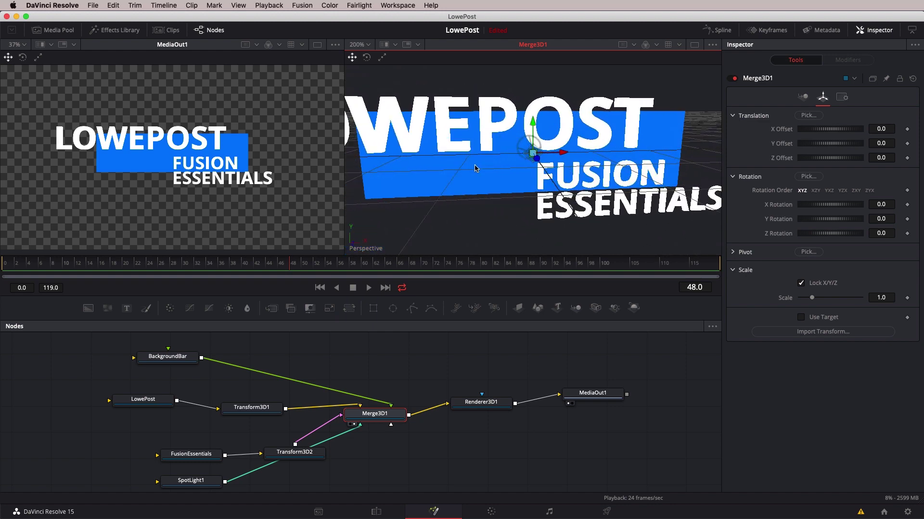
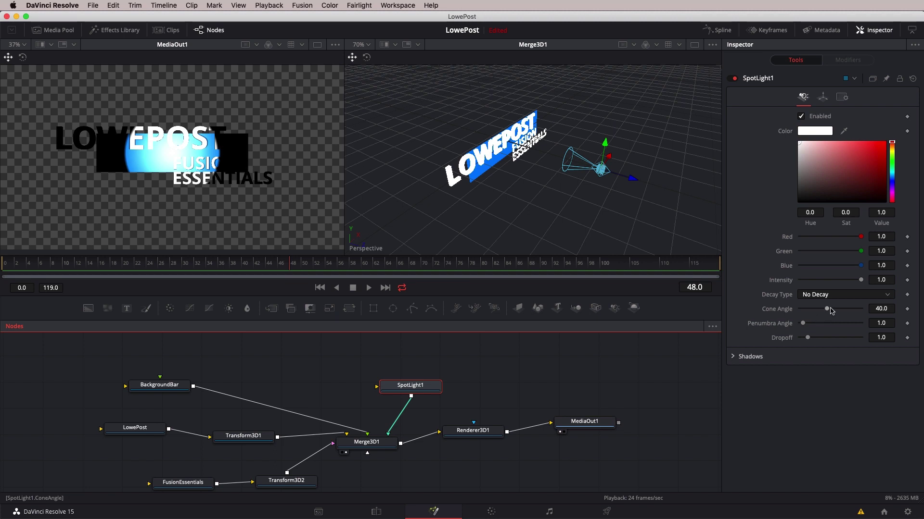
- Set the spot light's cone angle to 90, penumbra angle to 10.24 and intensity to 0.772
left_click_drag(826, 309, 867, 306)
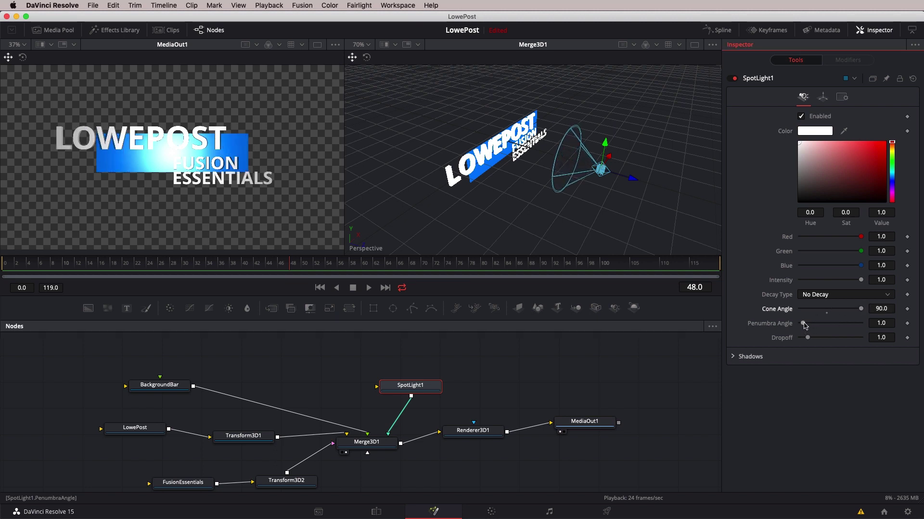
left_click_drag(805, 326, 834, 324)
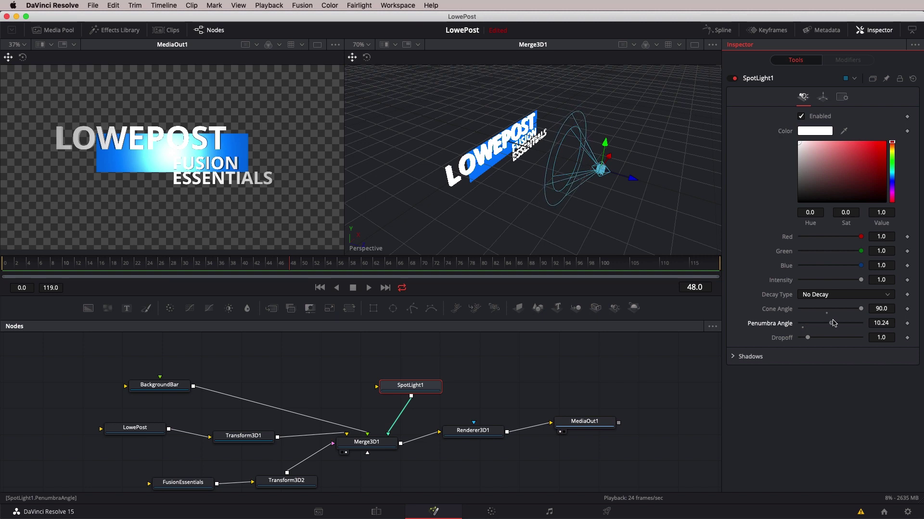
mouse_move(860, 280)
left_mouse_down()
mouse_move(829, 285)
mouse_move(846, 281)
left_mouse_up()
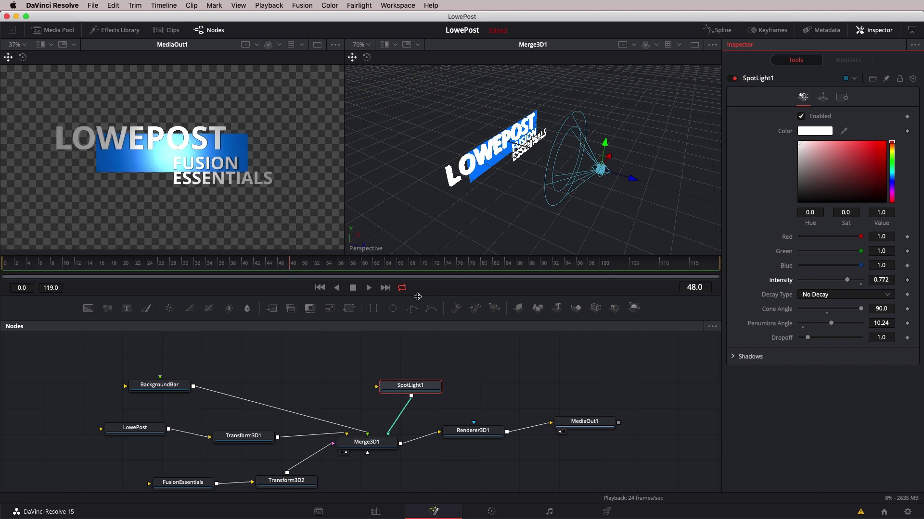
- At frame 4, move the spot light farther from the title, and set its intensity to 0.622 and penumbra angle to 20
left_click_drag(278, 264, 30, 271)
left_click_drag(607, 164, 795, 223)
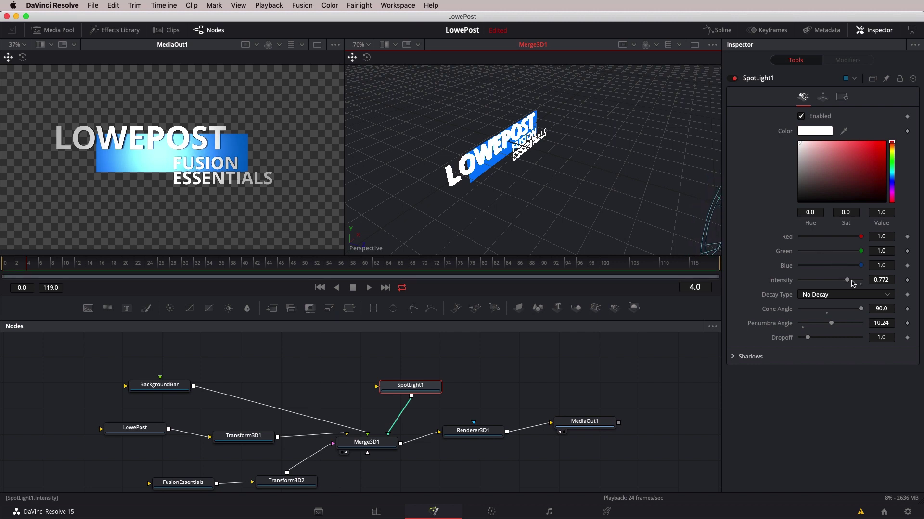
left_click_drag(852, 284, 841, 282)
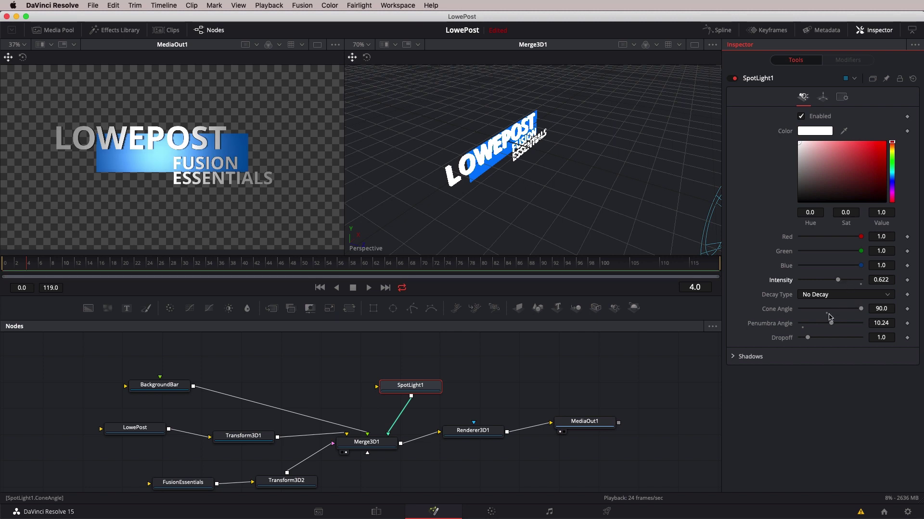
left_click_drag(831, 325, 872, 321)
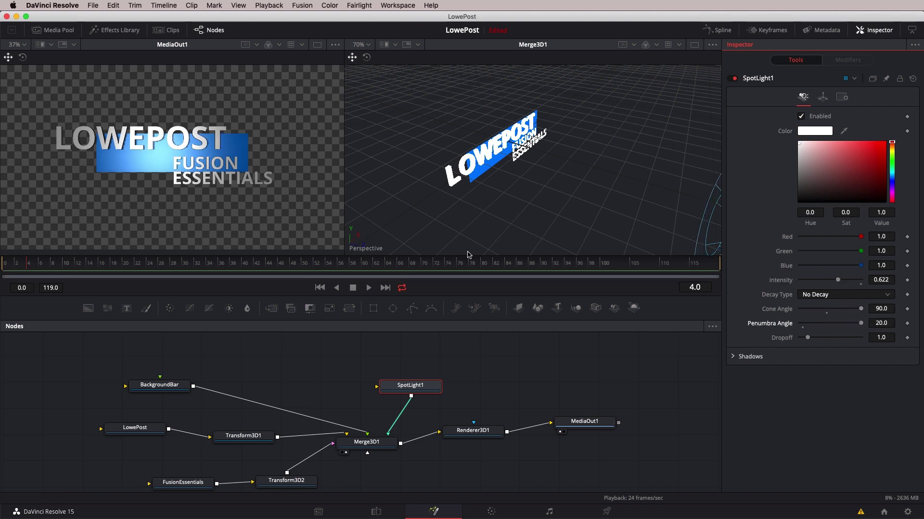
- Bring the LOWEPOST text forward from the bar by setting the Z offset of Transform3D1 to 0.173
left_click(142, 431)
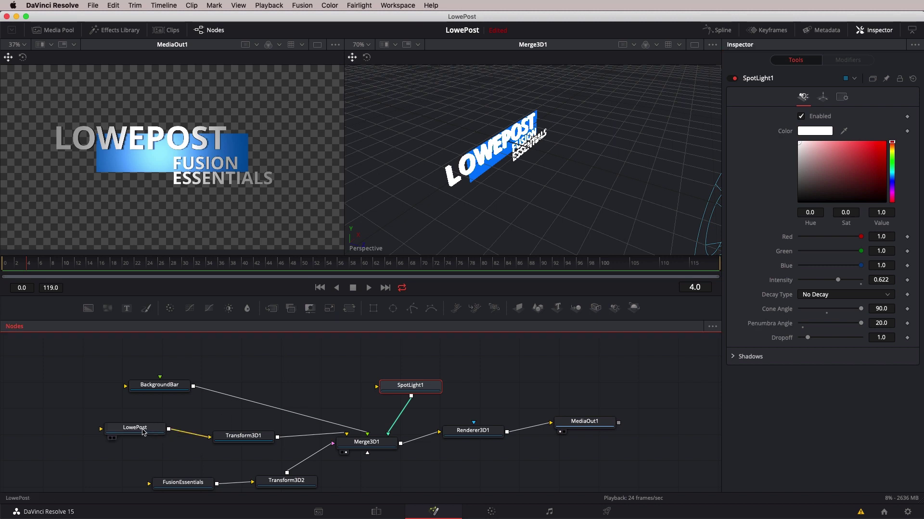
left_click(242, 439)
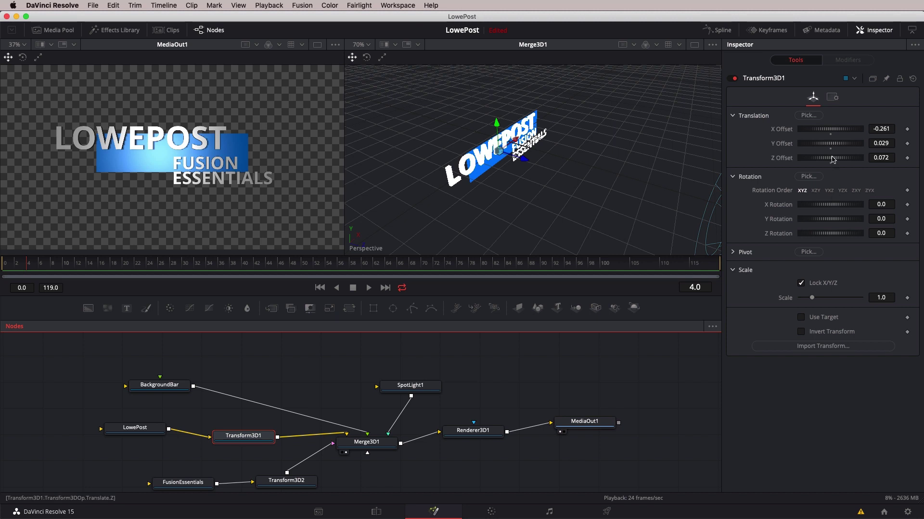
left_click_drag(833, 158, 834, 160)
left_click_drag(834, 159, 834, 159)
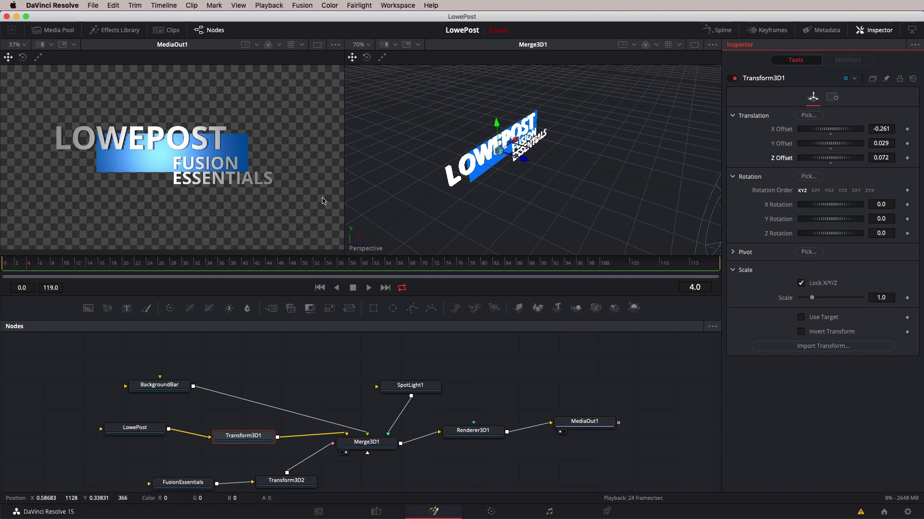
mouse_move(823, 159)
left_mouse_down()
mouse_move(854, 161)
mouse_move(831, 166)
left_mouse_up()
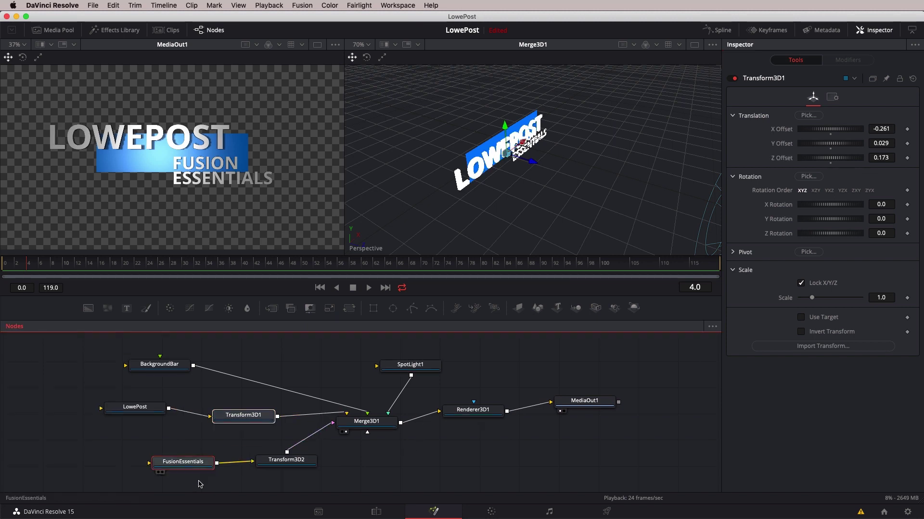
- Bring the FUSION ESSENTIALS text forward by setting the Z offset of Transform3D2 to 0.174
scroll(270, 476, "down", 2)
left_click(192, 463)
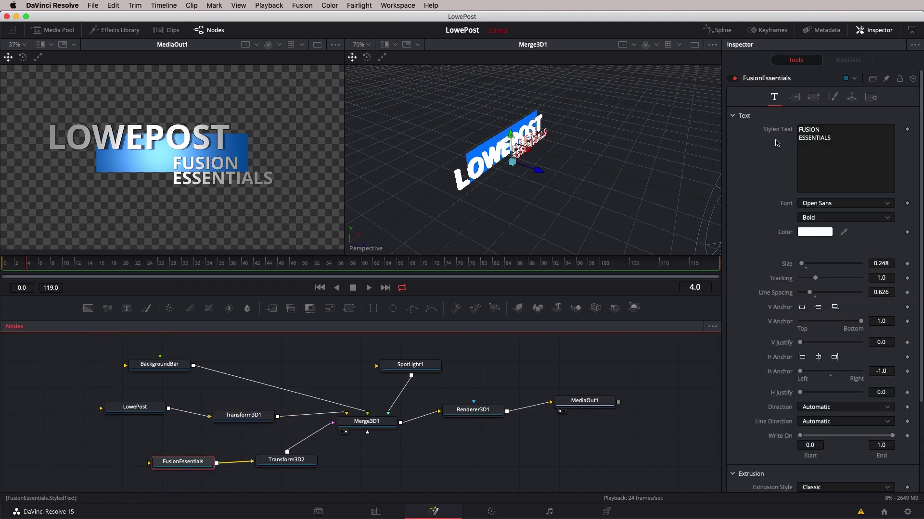
left_click(284, 461)
left_click_drag(827, 161, 832, 161)
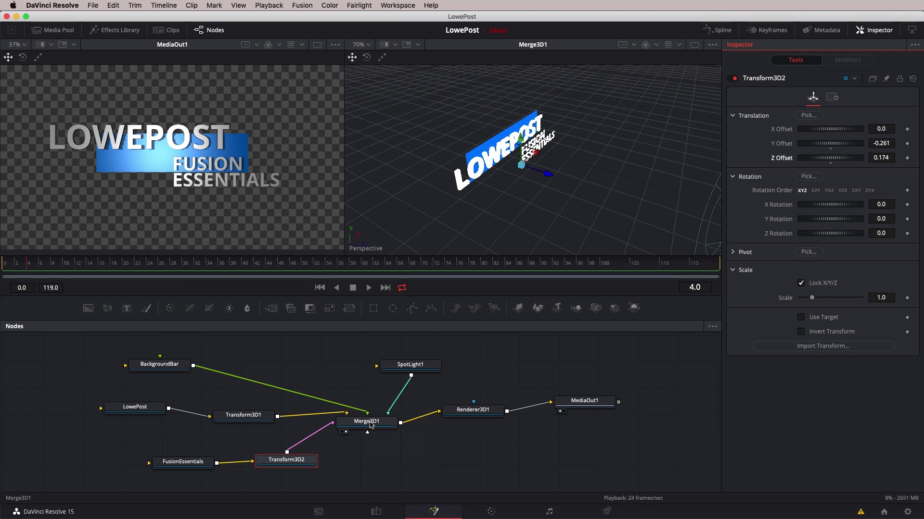
- Move the SpotLight1 node nearer BackgroundBar, and show the safe-area guides in the MediaOut1 viewer with the center guide off
left_click_drag(407, 369, 316, 361)
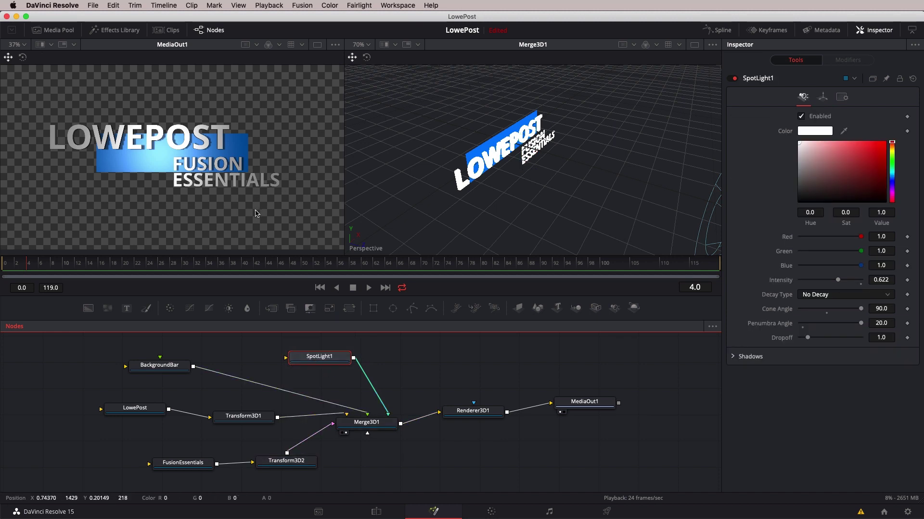
right_click(273, 205)
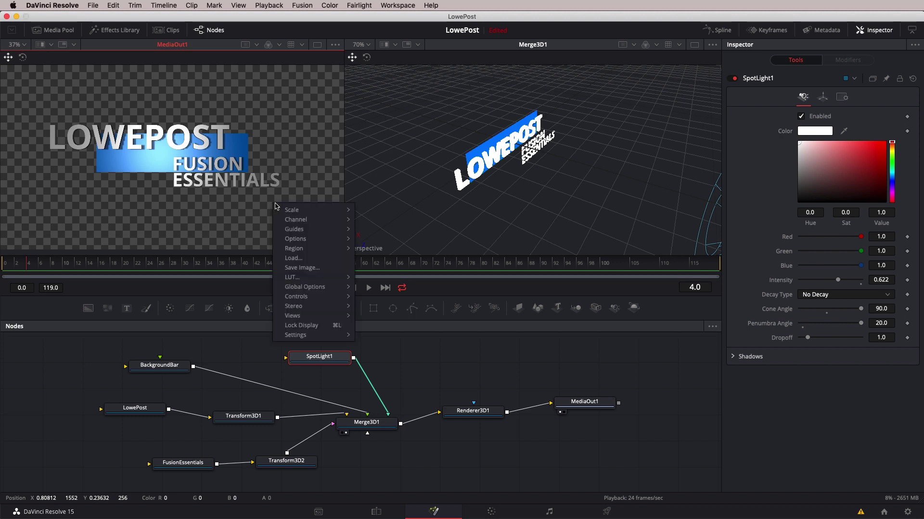
mouse_move(288, 228)
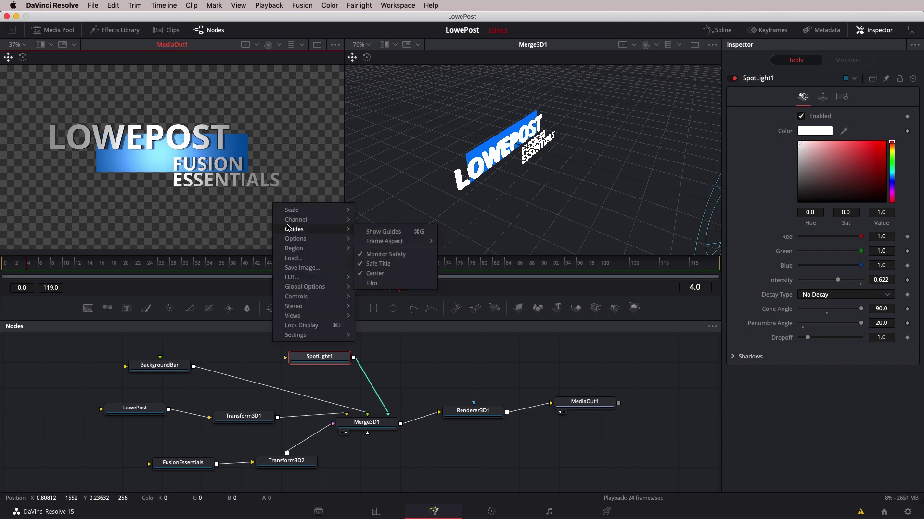
left_click(375, 273)
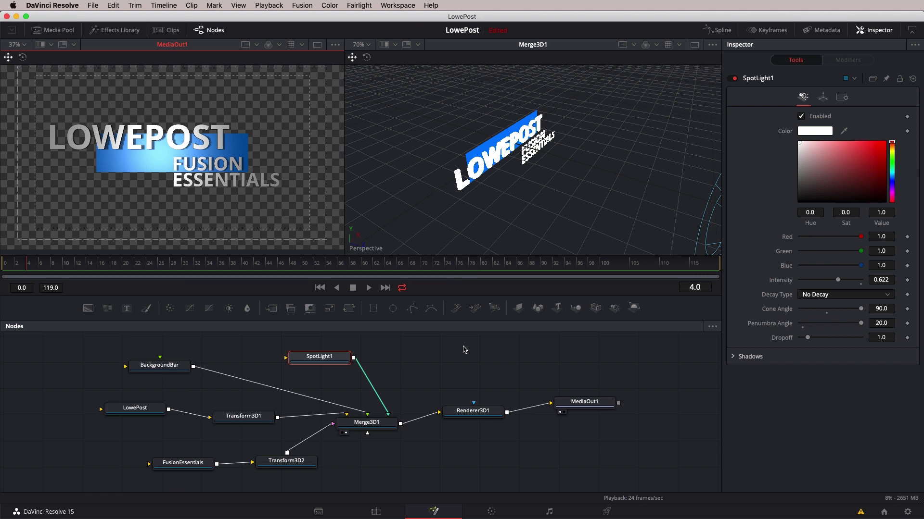
- Scale the whole merged title down uniformly by setting Merge3D1's locked X/Y/Z scale to 0.68
left_click(371, 422)
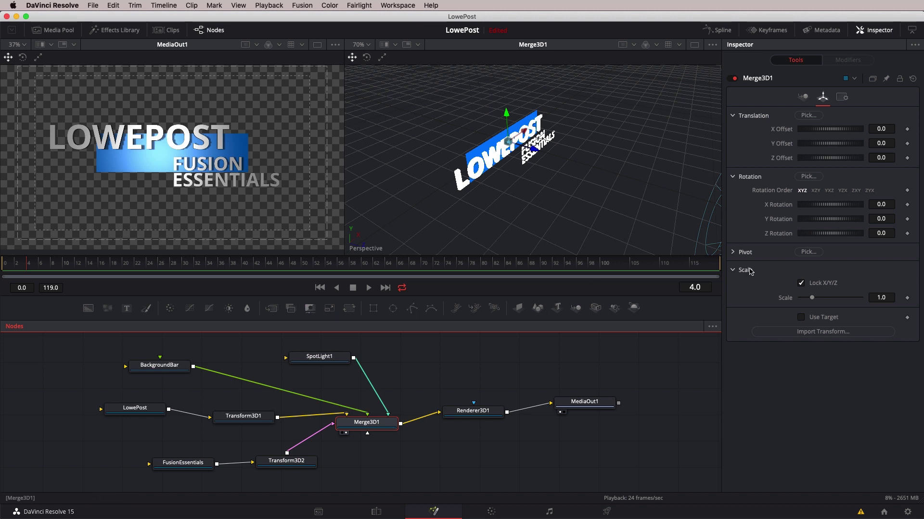
left_click(801, 282)
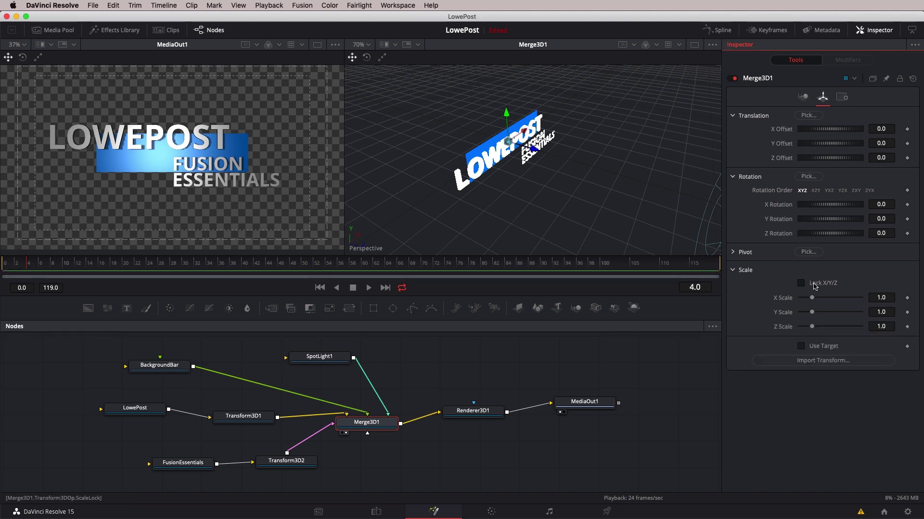
left_click(815, 284)
left_click_drag(814, 299, 774, 307)
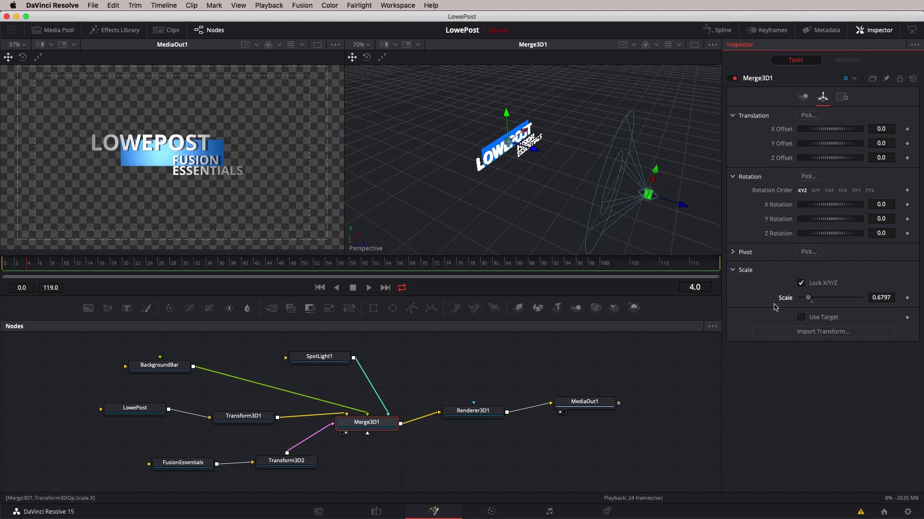
left_click_drag(774, 307, 775, 307)
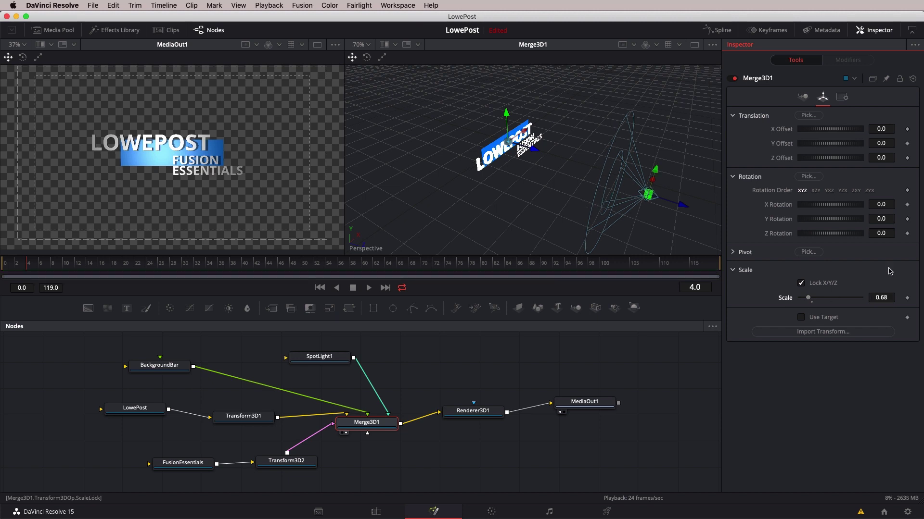
- Place the merged title in the lower-left of the frame by setting Merge3D1's Y offset to -0.4667 and X offset to -0.4261
left_click_drag(831, 148, 776, 169)
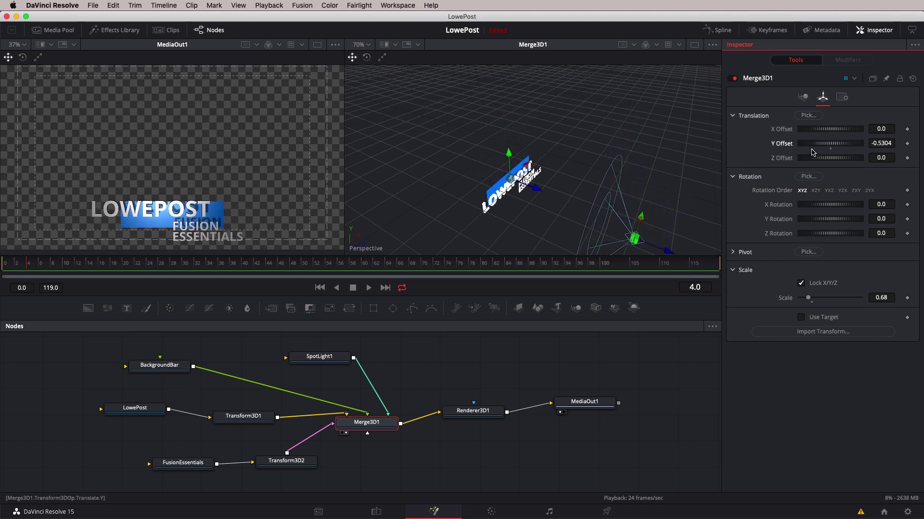
key("super+z")
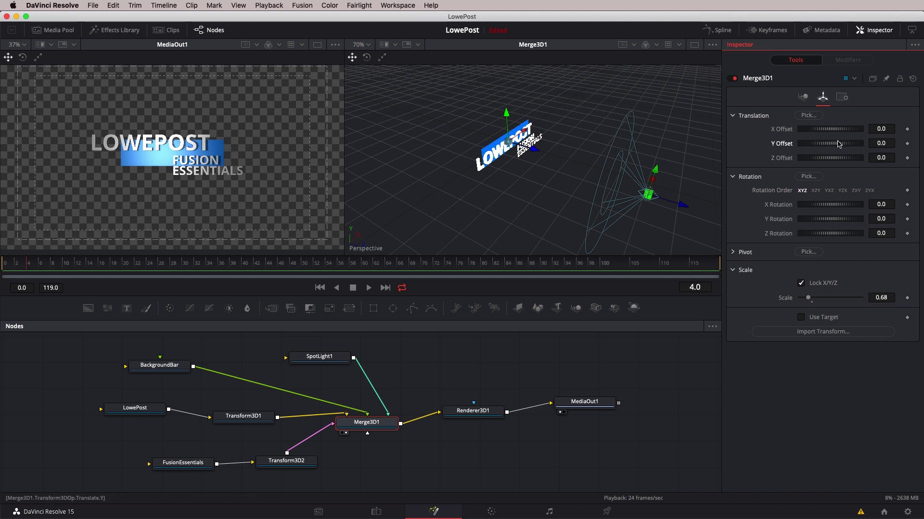
left_click_drag(838, 144, 920, 145)
left_click_drag(910, 146, 764, 178)
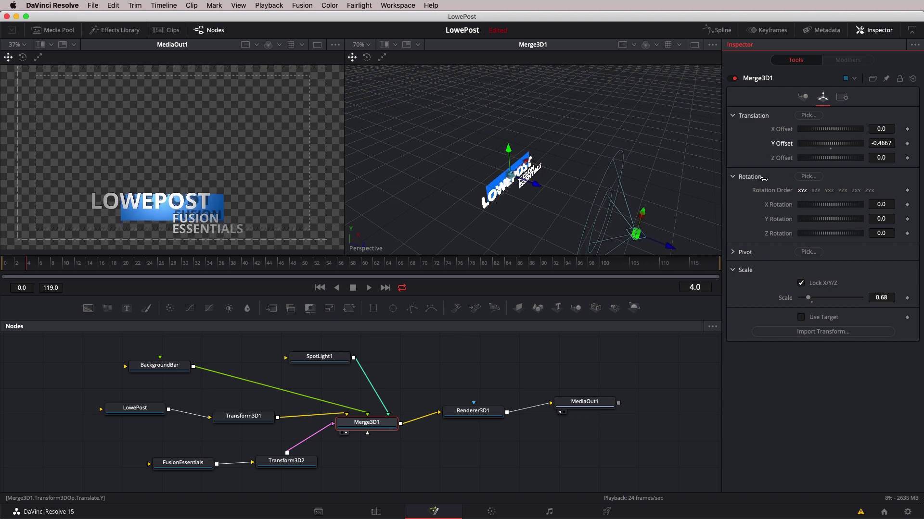
left_click_drag(842, 130, 770, 144)
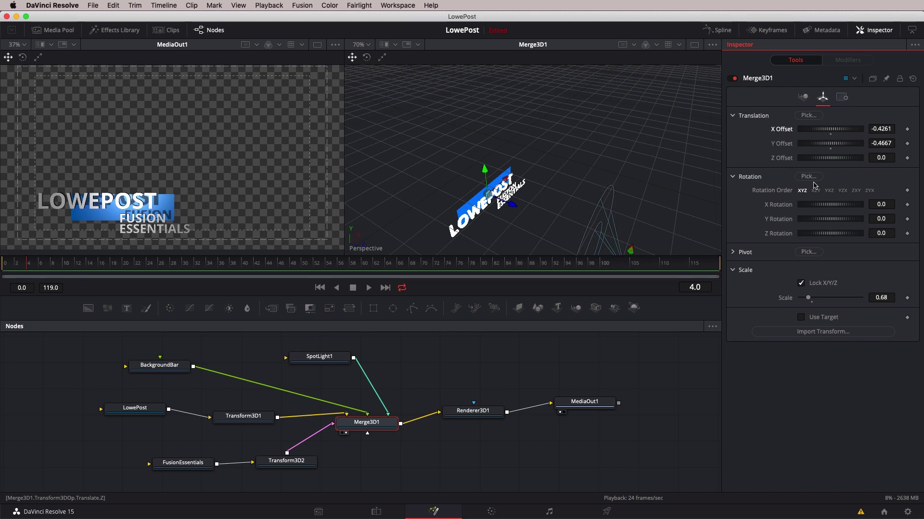
- Increase the intensity of SpotLight1
left_click(316, 359)
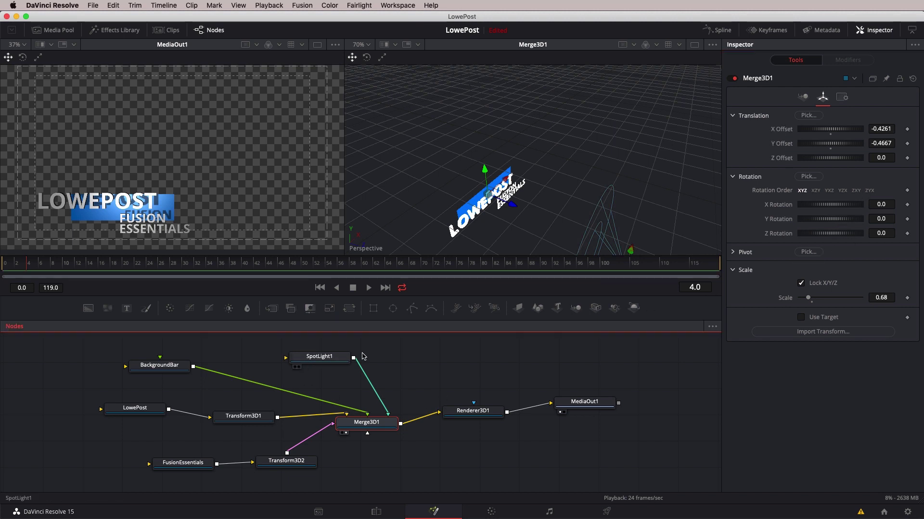
left_click_drag(840, 285, 899, 281)
- Set Merge3D1's Y rotation to 22.7 and keyframe it at frame 0
left_click(367, 422)
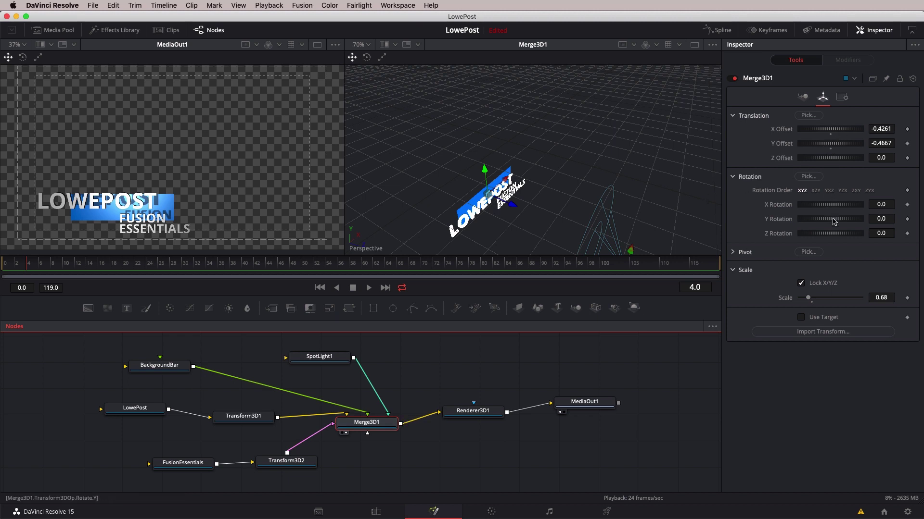
left_click_drag(835, 221, 874, 218)
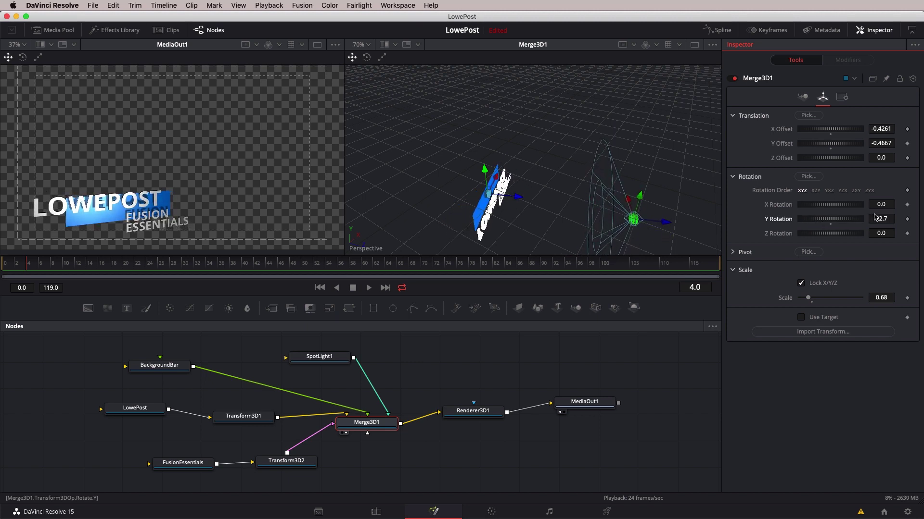
key("Left")
key("Left")
key("Left")
key("Left")
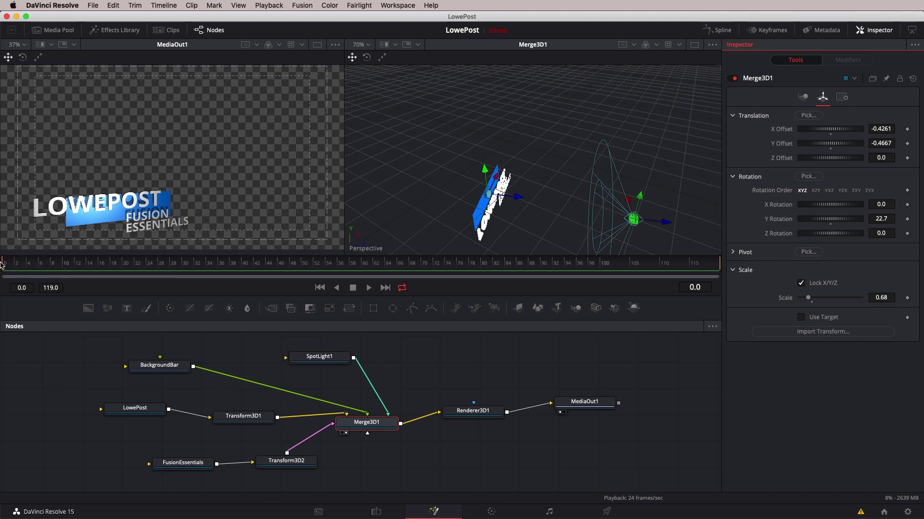
left_click(908, 220)
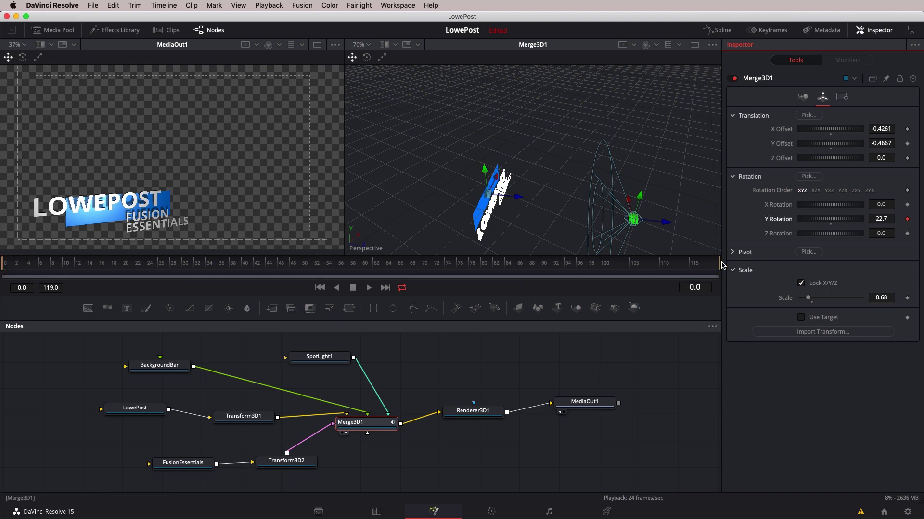
- At frame 119, set Merge3D1's Y rotation to -22.7 to animate the title's turn
left_click(701, 264)
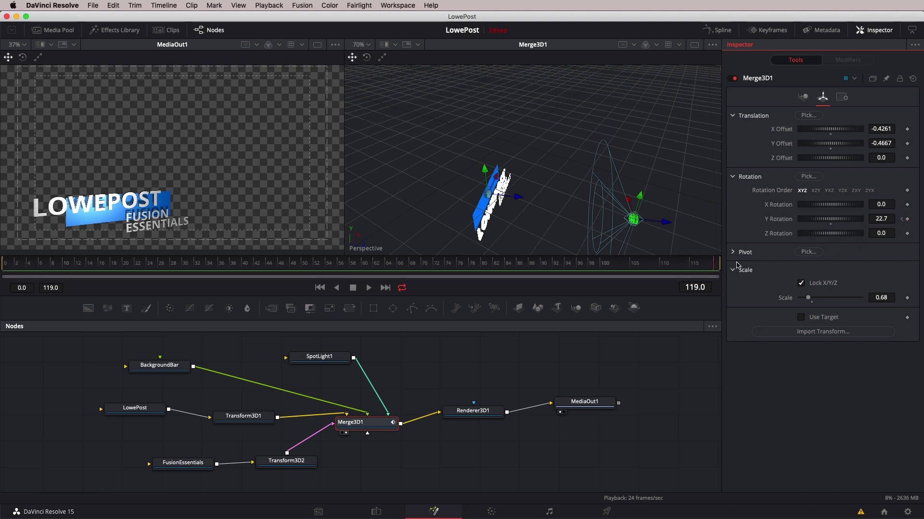
left_click(876, 220)
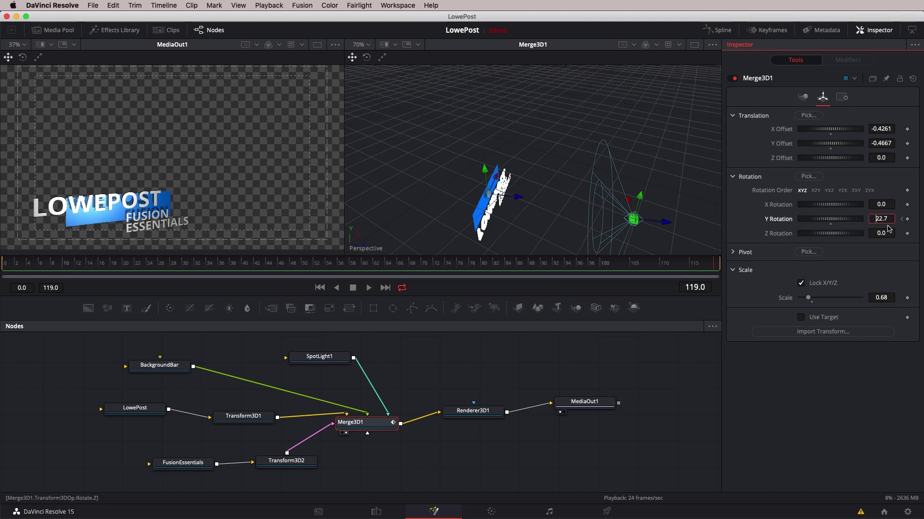
key("Tab")
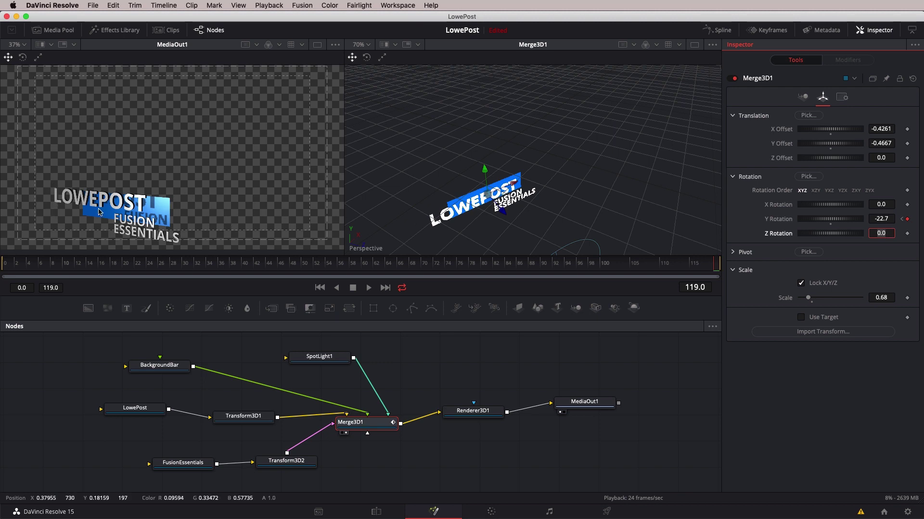
- Keyframe Merge3D1's X offset at frame 0, and set it to -0.5855 at frame 119
left_click(356, 267)
left_click_drag(330, 268, 10, 267)
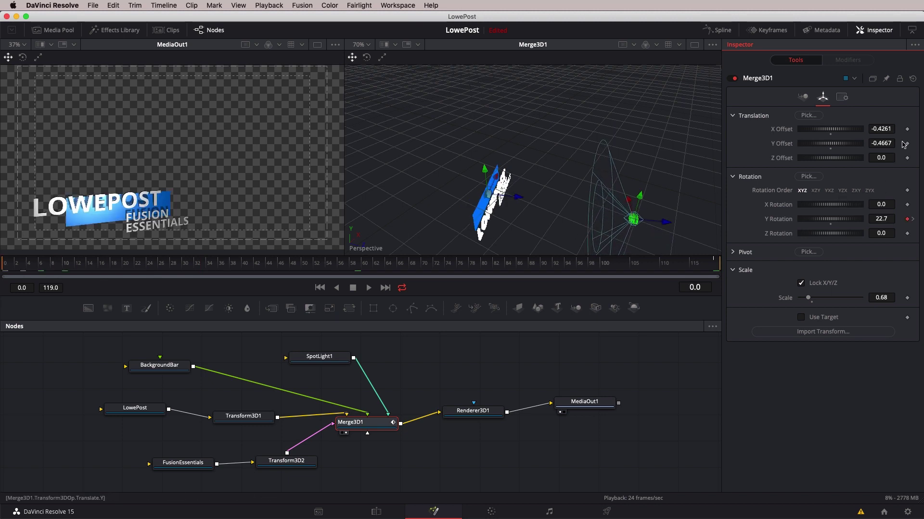
left_click(605, 266)
left_click_drag(635, 266, 817, 221)
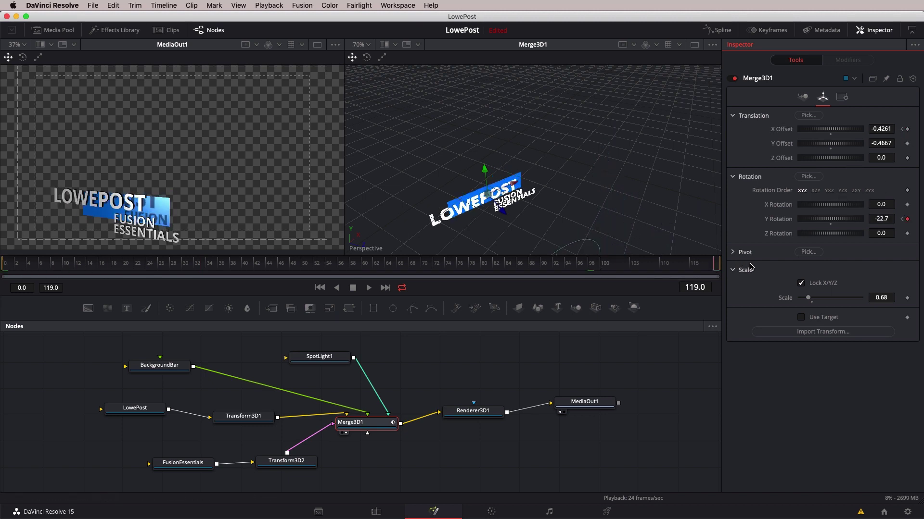
left_click_drag(843, 132, 816, 137)
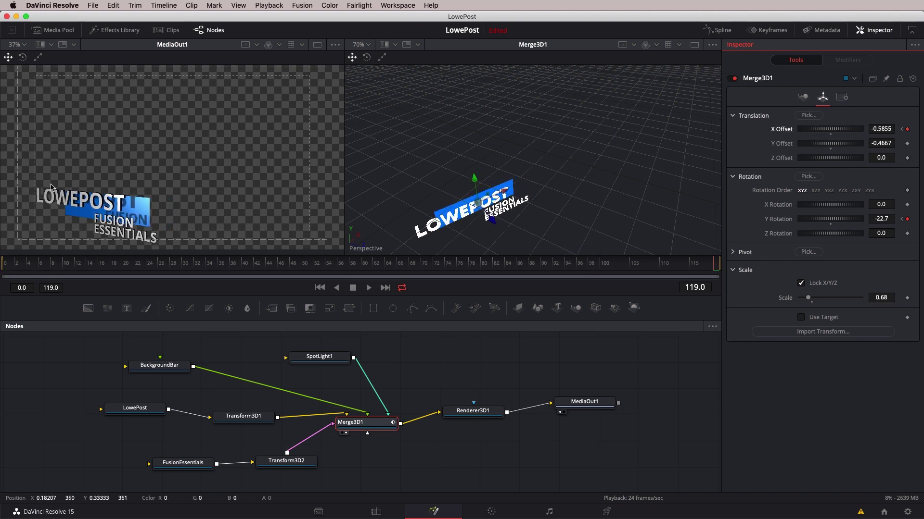
- Play the title animation from the first frame and examine the motion in the rendered output and the 3D scene
left_click_drag(498, 273, 2, 269)
key("space")
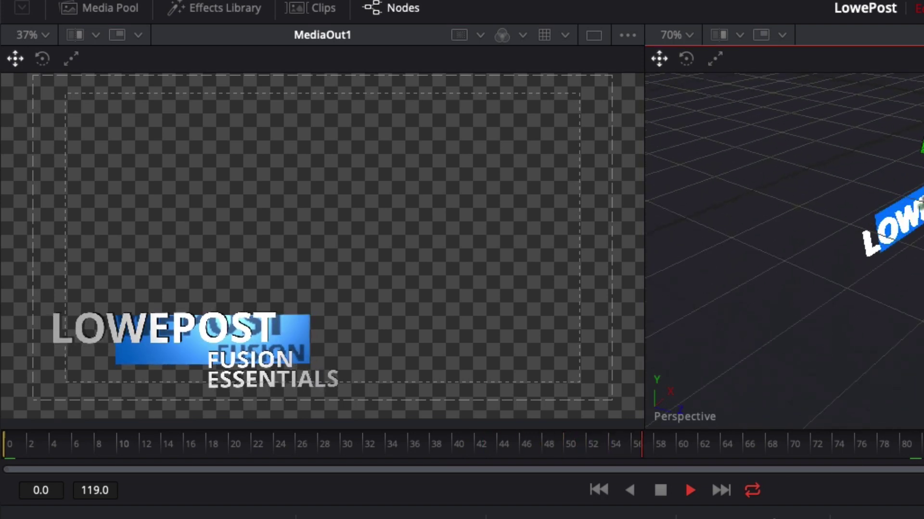
scroll(784, 241, "up", 5)
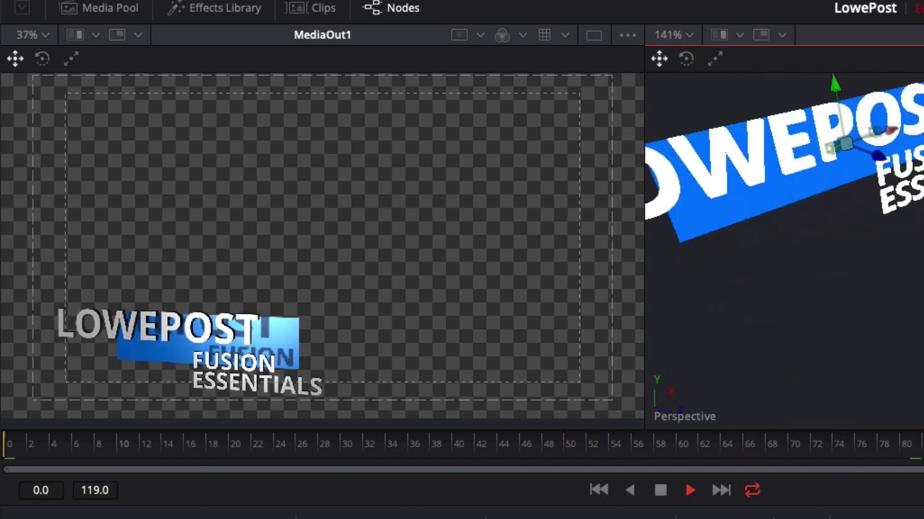
scroll(784, 240, "down", 5)
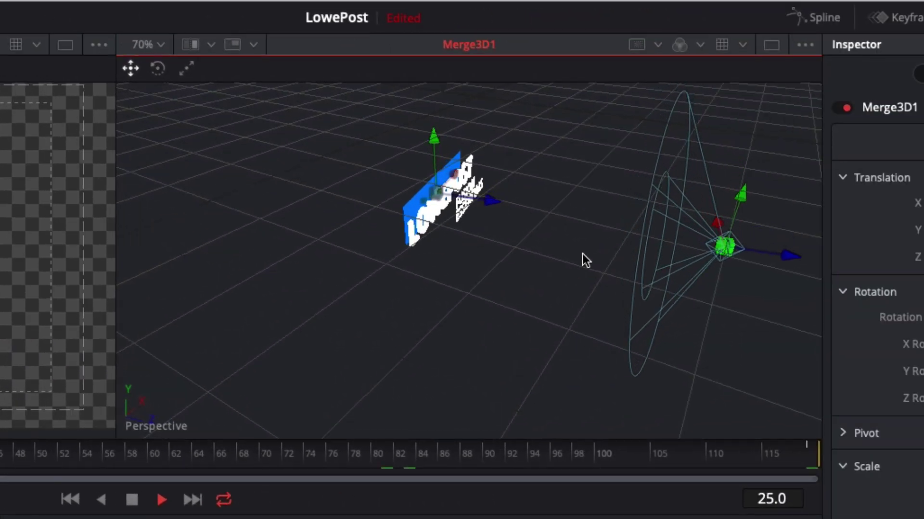
left_click_drag(582, 253, 531, 288)
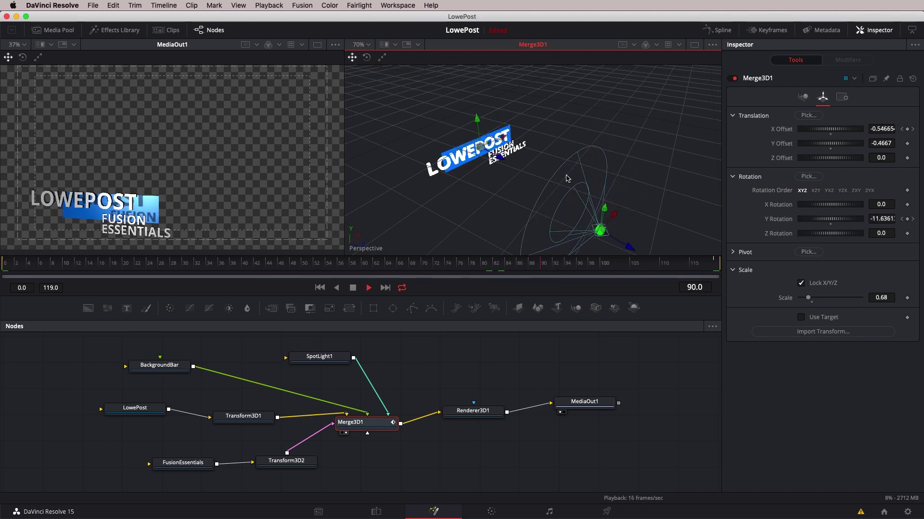
key("space")
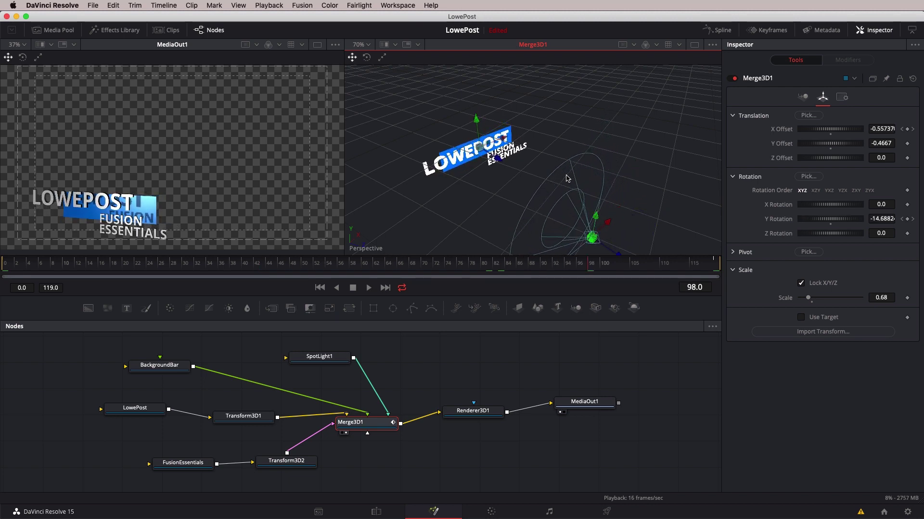